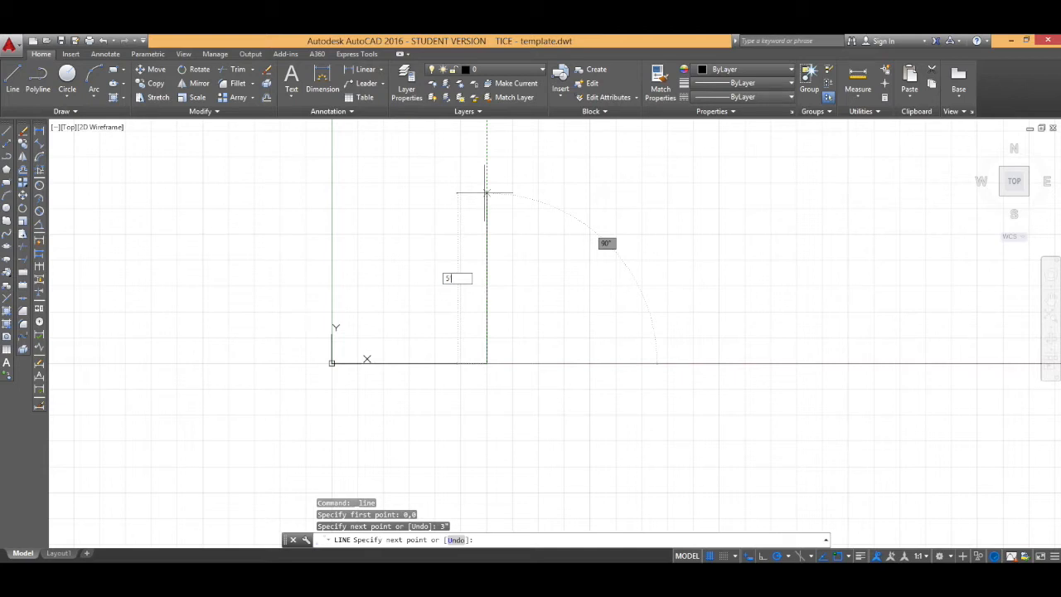
Complete the line rectangle started at the origin with a 5" vertical side going up, a 3" top side going left, and a closing segment
{"action": "key", "text": "Return"}
{"action": "middle_click_drag", "start_coordinate": [400, 195], "coordinate": [491, 293]}
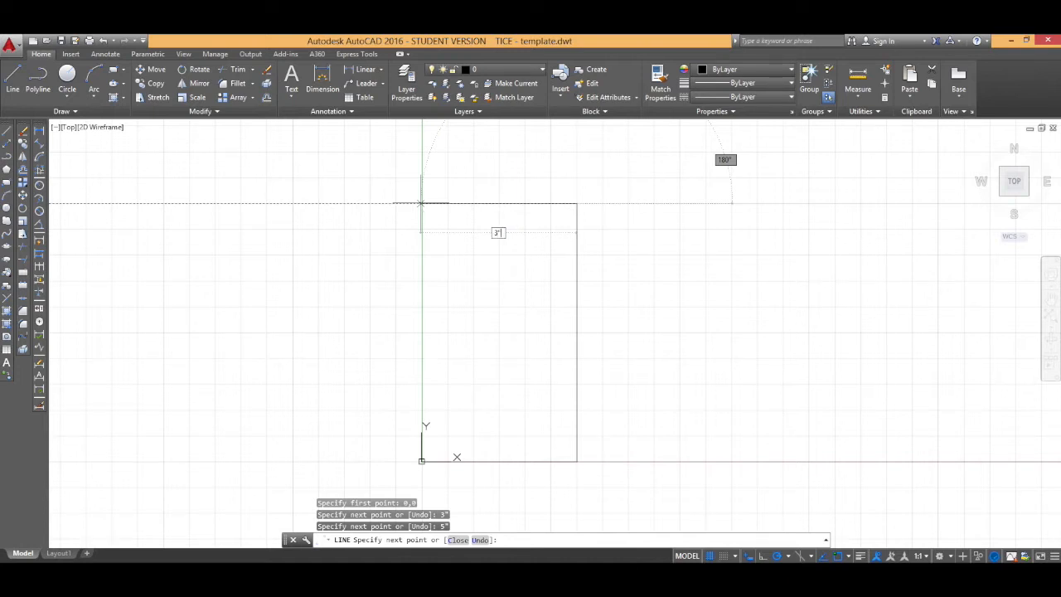
{"action": "key", "text": "Return"}
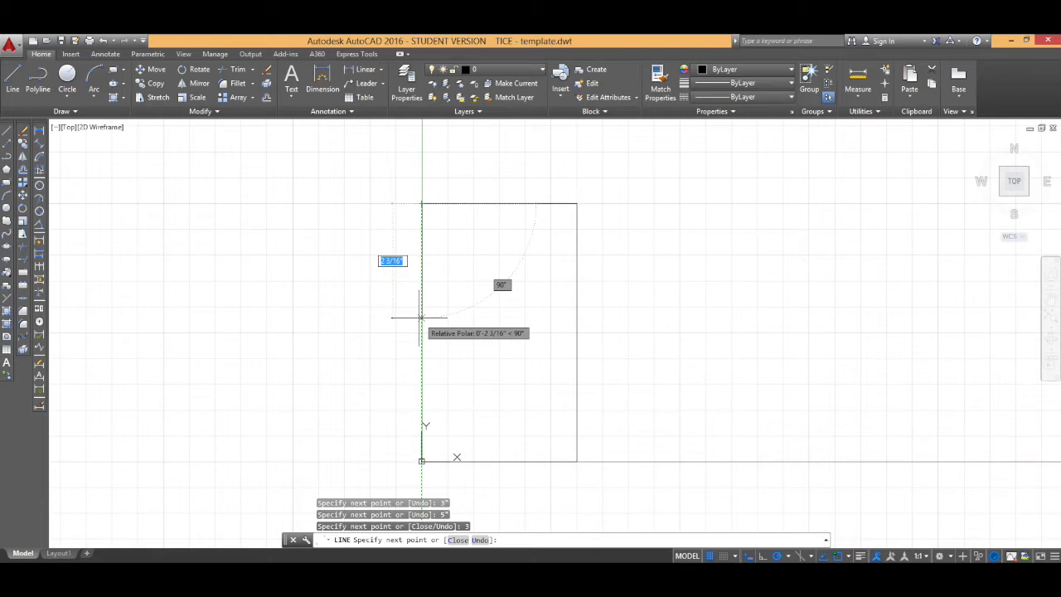
{"action": "type", "text": "c"}
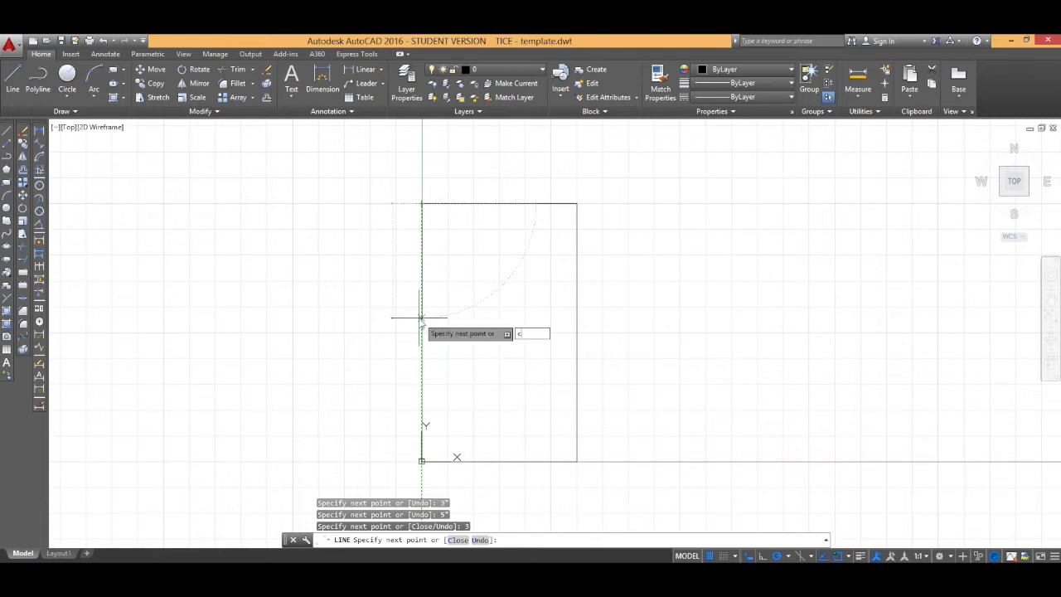
{"action": "key", "text": "Return"}
{"action": "middle_click_drag", "start_coordinate": [794, 434], "coordinate": [499, 409]}
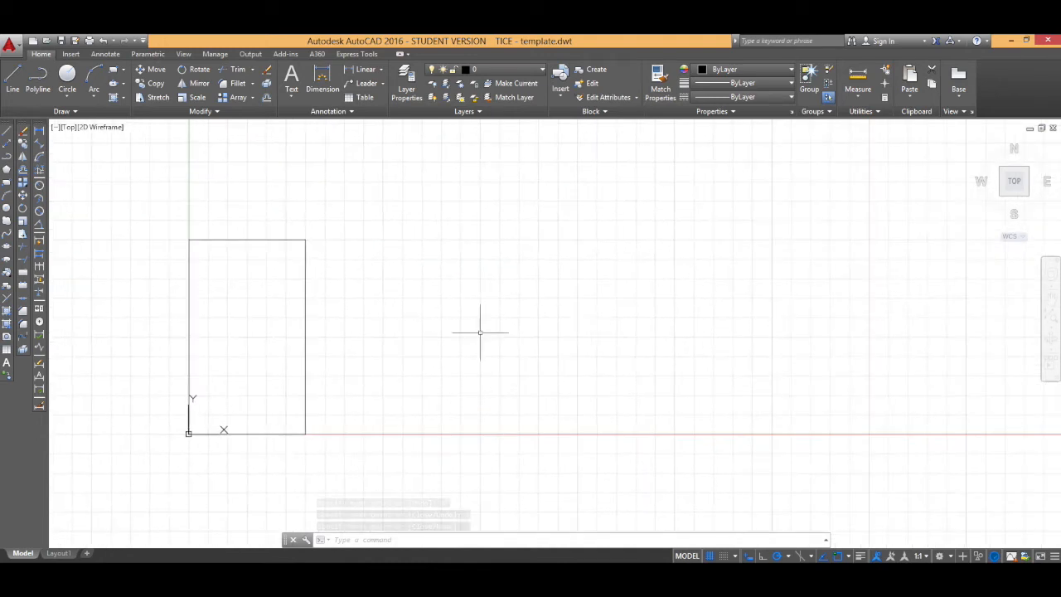
Draw a closed polyline rectangle starting at 4,0, 3" wide and 5" high, beside the first rectangle
{"action": "left_click", "coordinate": [38, 81]}
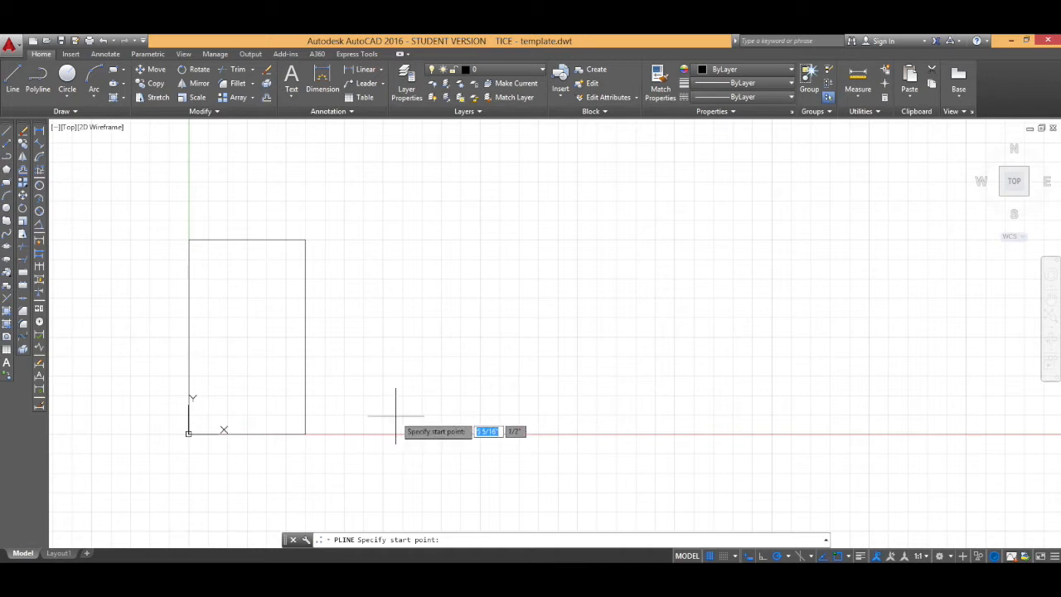
{"action": "type", "text": "4,0"}
{"action": "key", "text": "Return"}
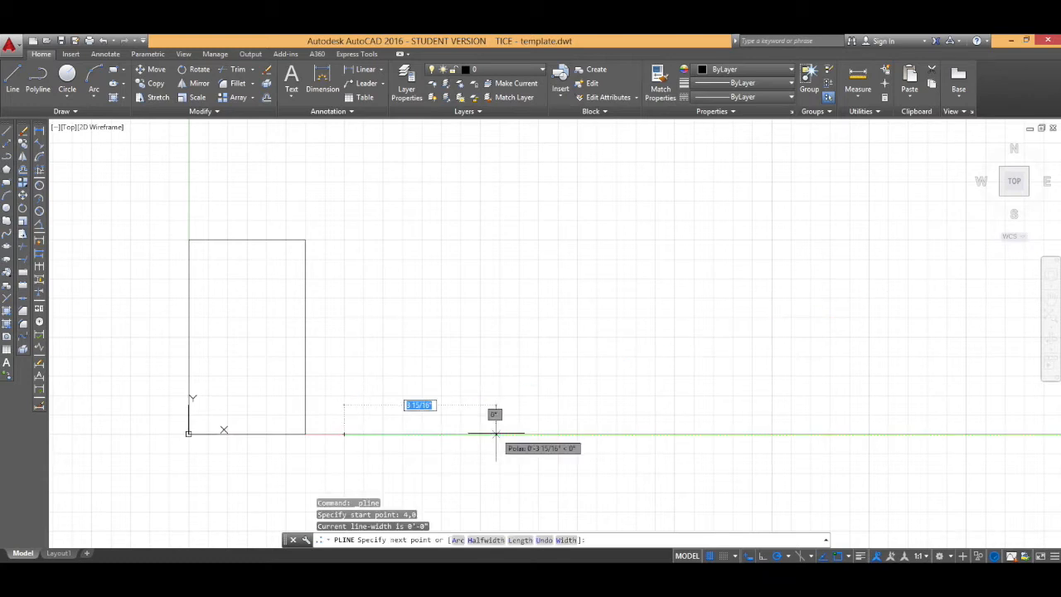
{"action": "type", "text": "3"}
{"action": "key", "text": "Return"}
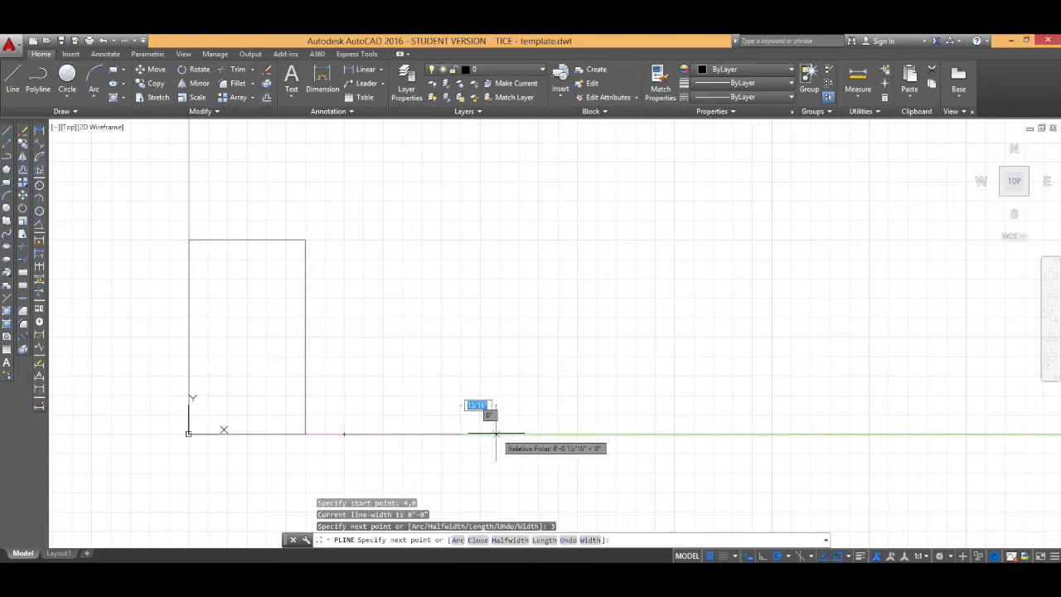
{"action": "type", "text": "5"}
{"action": "key", "text": "Return"}
{"action": "type", "text": "5"}
{"action": "key", "text": "Return"}
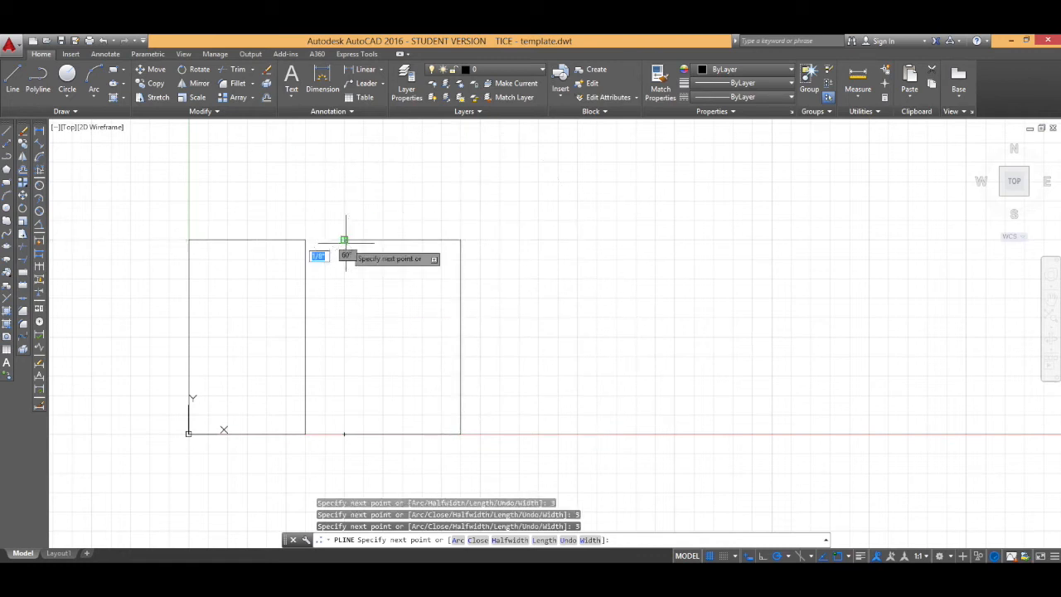
{"action": "type", "text": "c"}
{"action": "key", "text": "Return"}
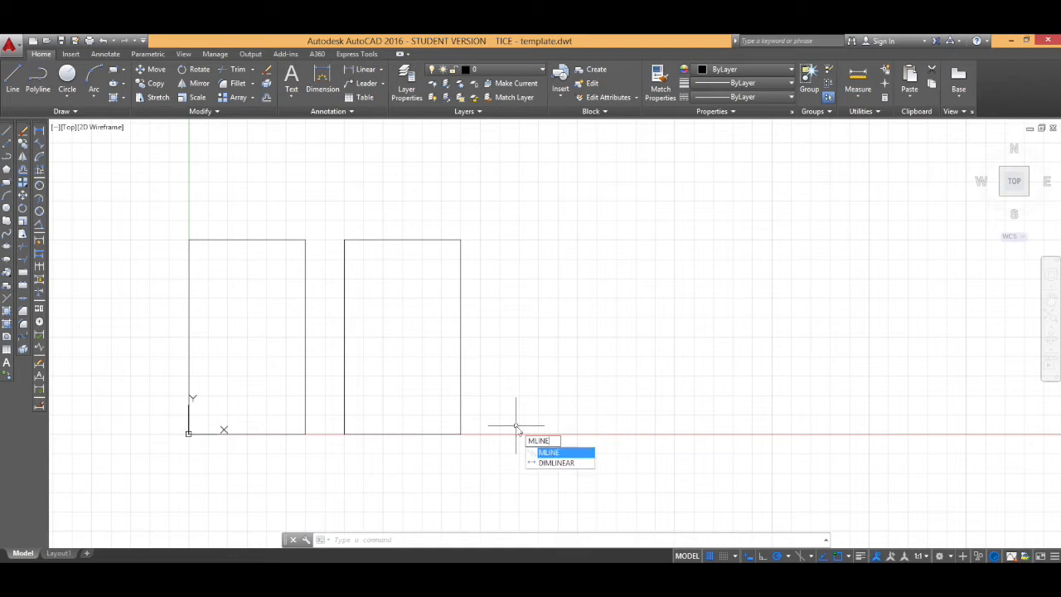
Start a multiline with the MLINE command and set its justification to Bottom
{"action": "key", "text": "Return"}
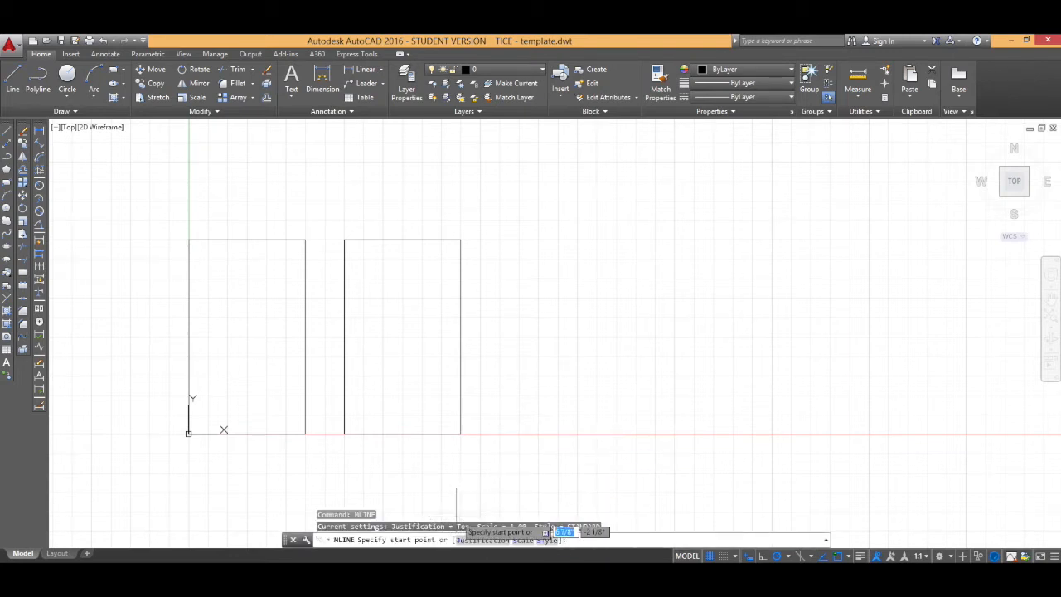
{"action": "type", "text": "j"}
{"action": "key", "text": "Return"}
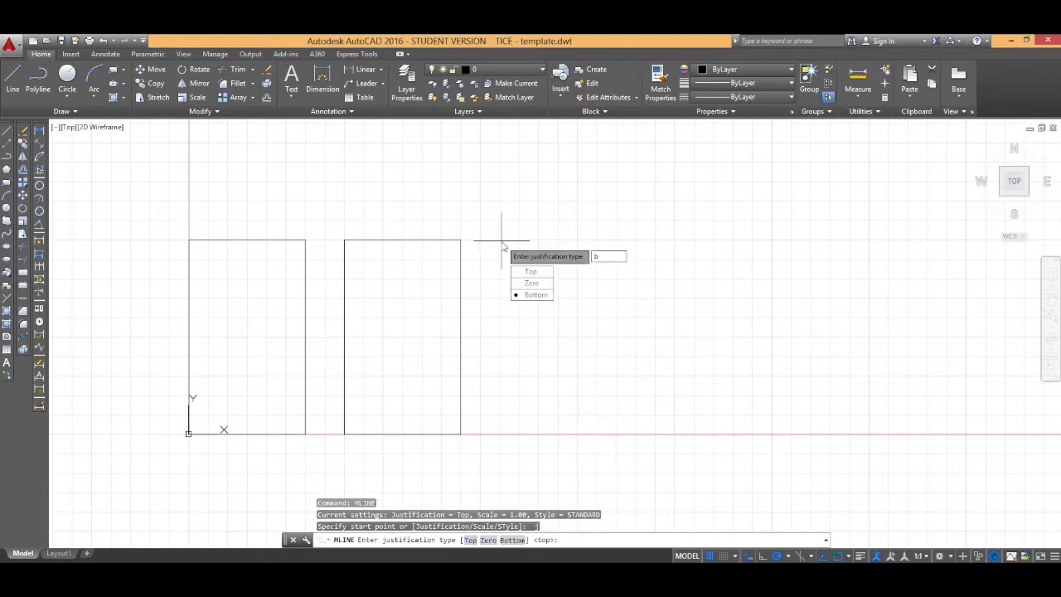
{"action": "type", "text": "b"}
{"action": "key", "text": "Return"}
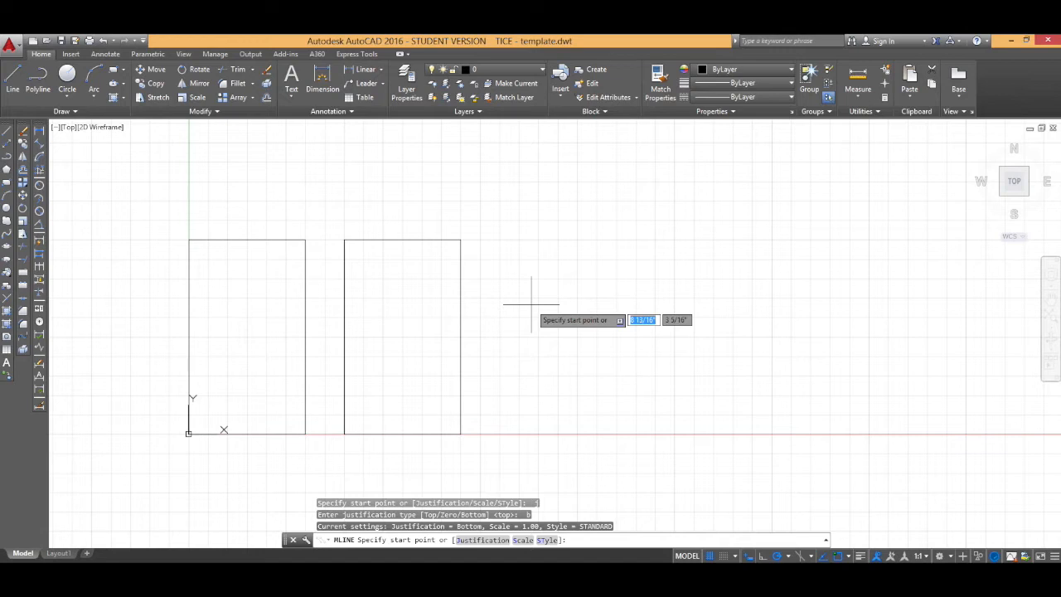
Draw the multiline rectangle from 8,0 with segments 3" right, 5" up and 3" left, and close it
{"action": "key", "text": "Tab"}
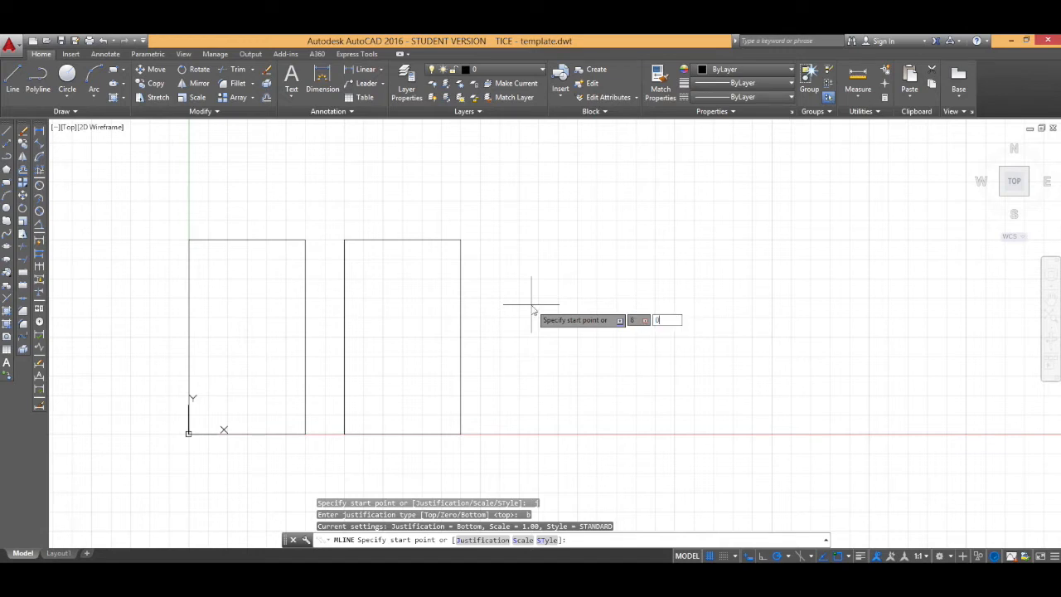
{"action": "key", "text": "Return"}
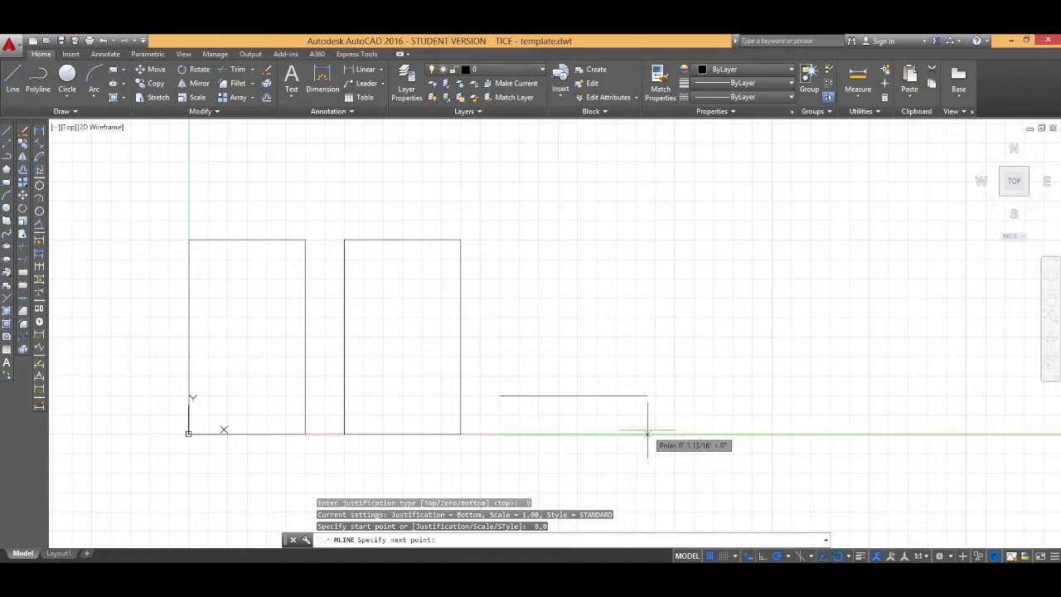
{"action": "type", "text": "3"}
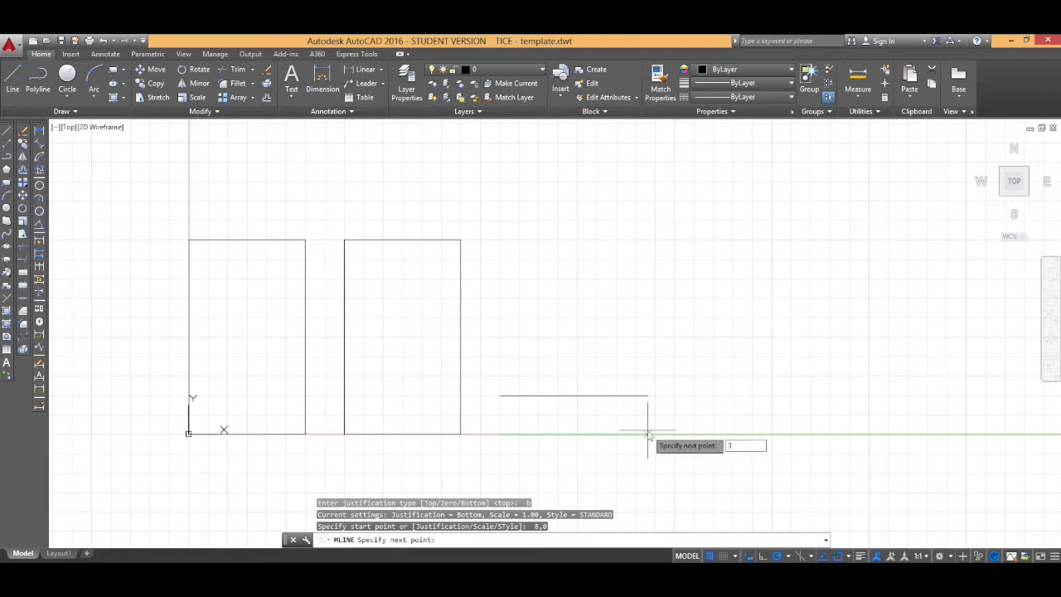
{"action": "key", "text": "Return"}
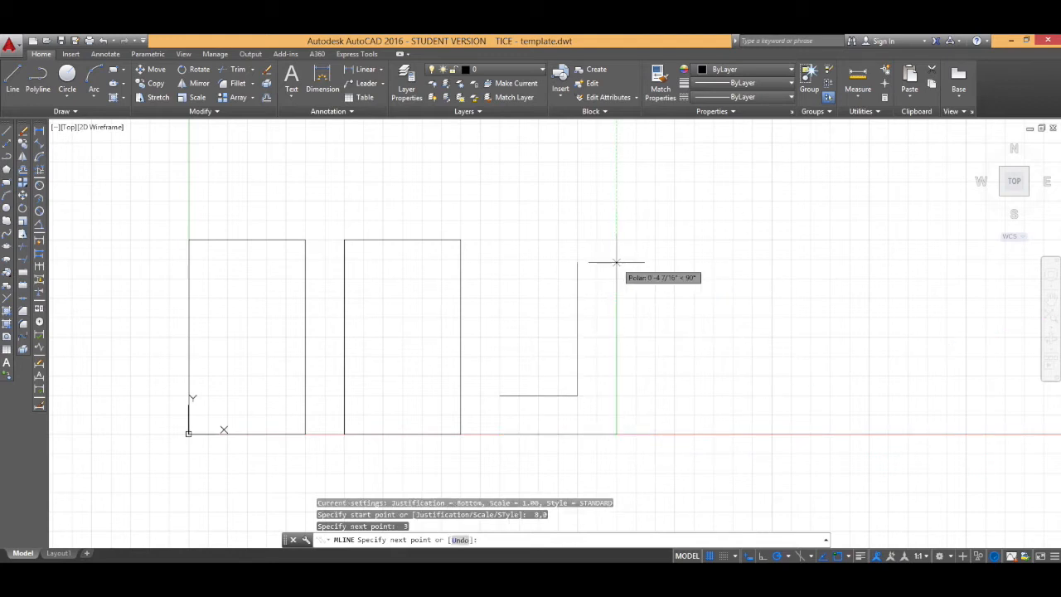
{"action": "type", "text": "5"}
{"action": "key", "text": "Return"}
{"action": "type", "text": "3"}
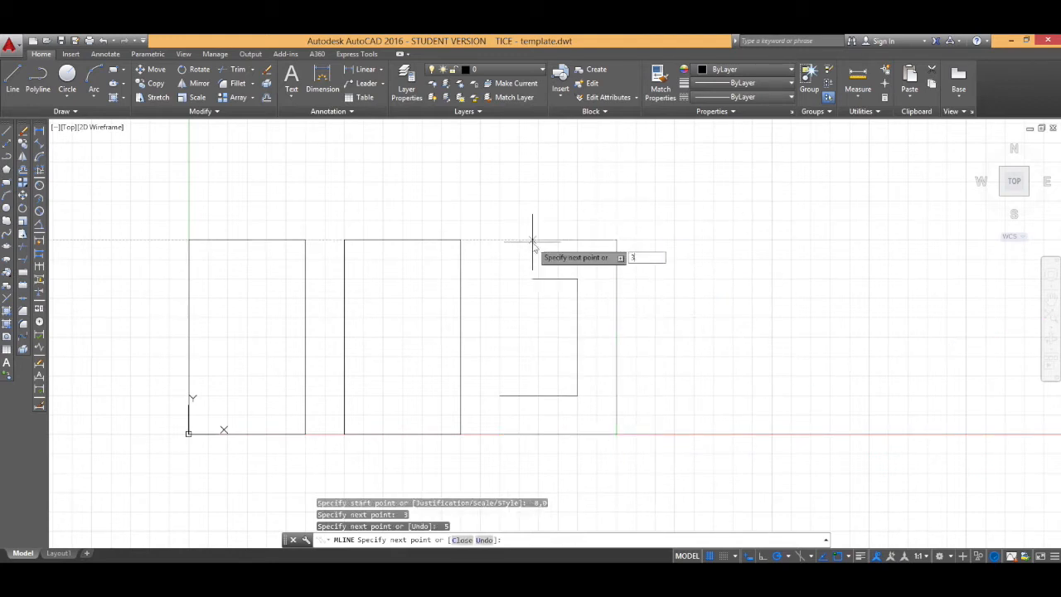
{"action": "key", "text": "Return"}
{"action": "type", "text": "c"}
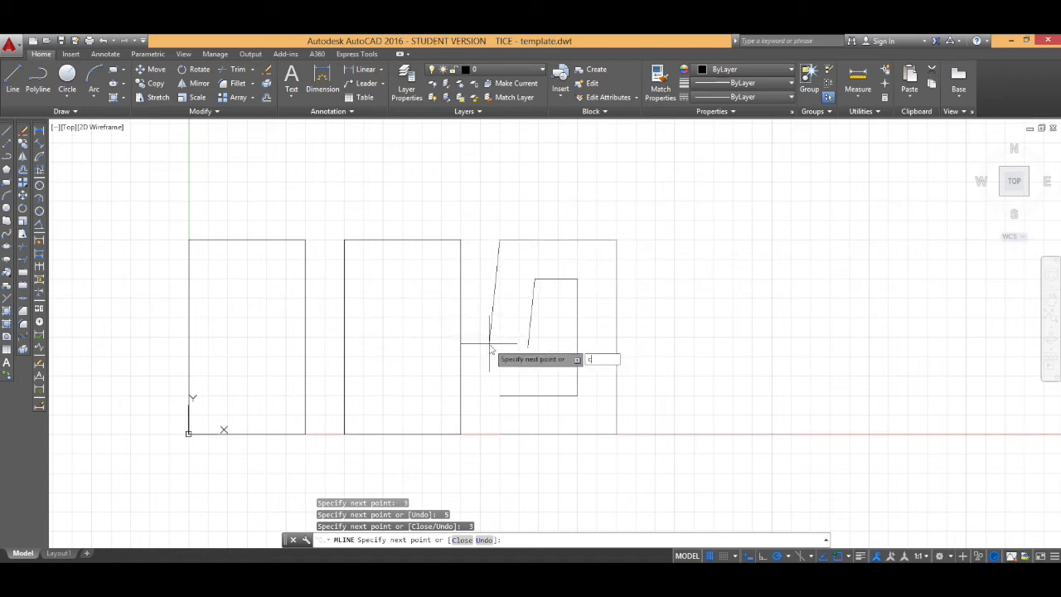
{"action": "key", "text": "Return"}
Move the line rectangle at the origin 4" to the left, using its lower-left corner as the base point
{"action": "middle_click_drag", "start_coordinate": [472, 337], "coordinate": [556, 324]}
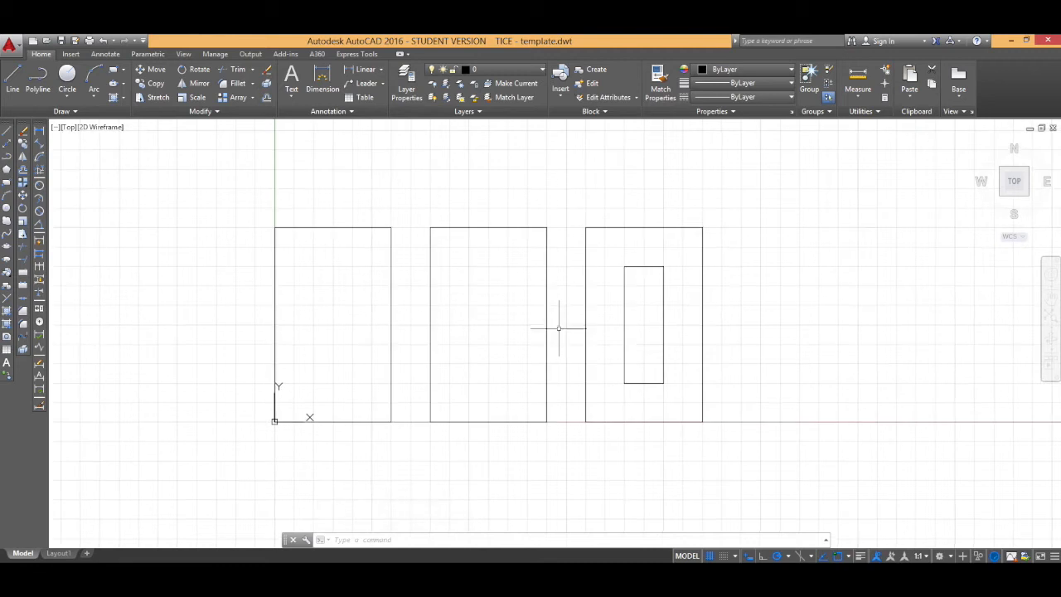
{"action": "scroll", "coordinate": [561, 335], "scroll_direction": "down", "scroll_amount": 2}
{"action": "scroll", "coordinate": [560, 335], "scroll_direction": "down", "scroll_amount": 1}
{"action": "scroll", "coordinate": [562, 334], "scroll_direction": "up", "scroll_amount": 1}
{"action": "middle_click_drag", "start_coordinate": [562, 334], "coordinate": [580, 364]}
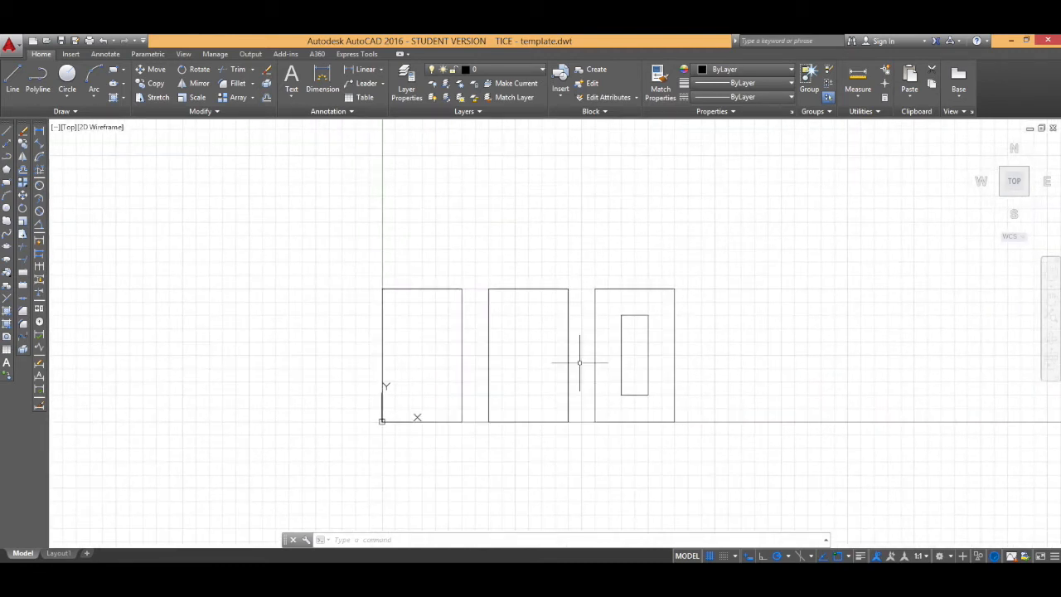
{"action": "left_click", "coordinate": [418, 421]}
{"action": "left_click", "coordinate": [156, 69]}
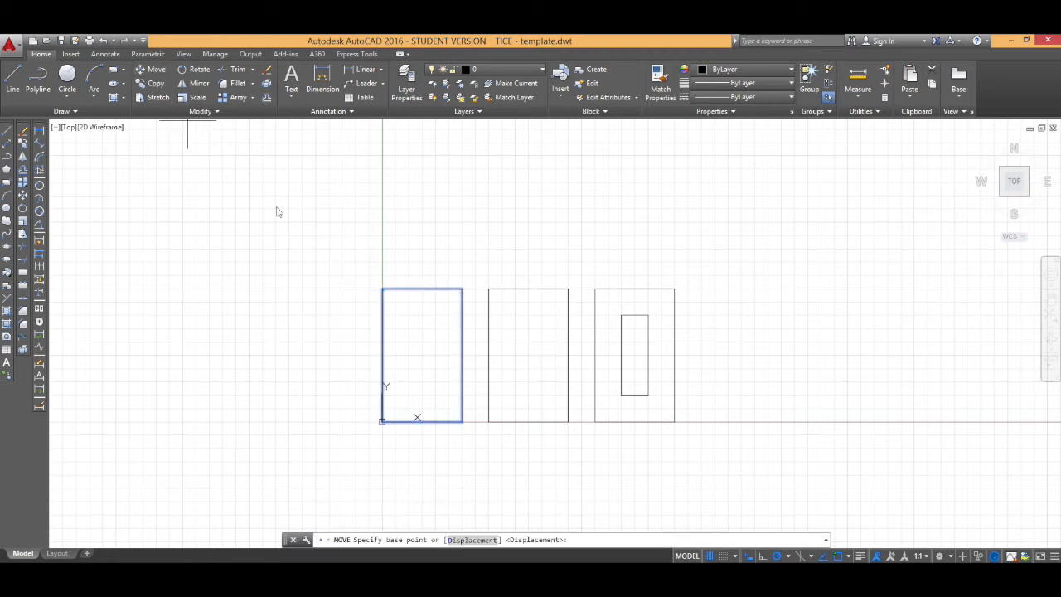
{"action": "left_click", "coordinate": [381, 421]}
{"action": "type", "text": "4"}
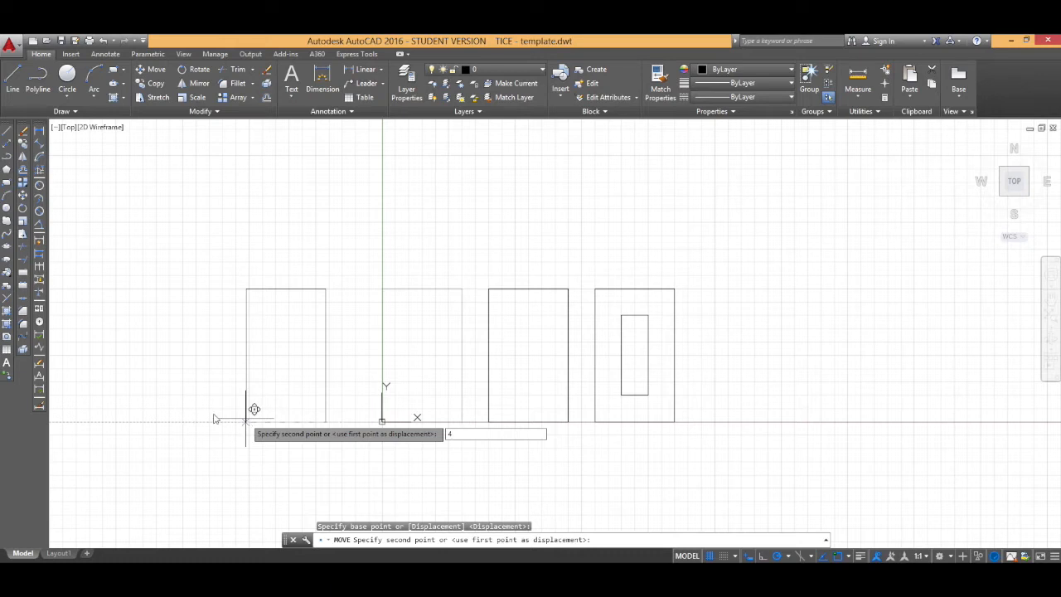
{"action": "key", "text": "Return"}
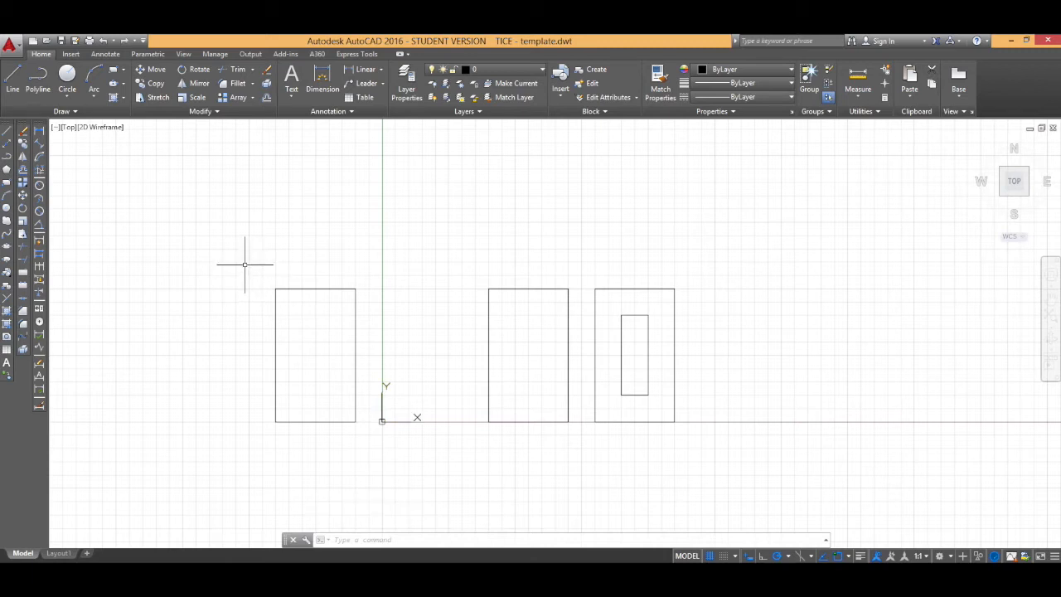
Copy the moved rectangle 4" to the right, using its lower-left corner as the base point
{"action": "left_click", "coordinate": [245, 256]}
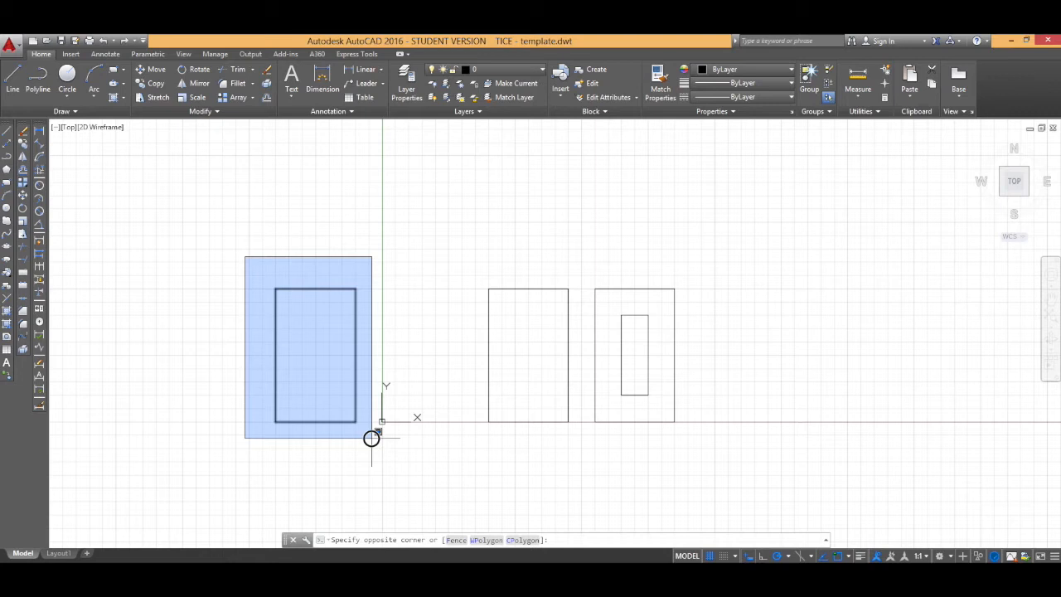
{"action": "left_click", "coordinate": [371, 438]}
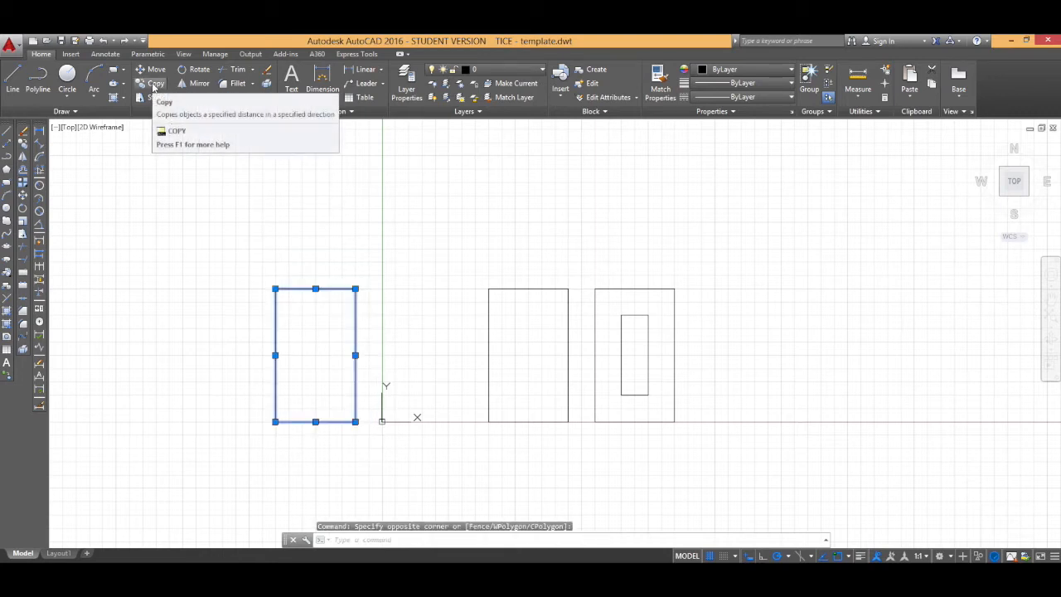
{"action": "left_click", "coordinate": [153, 85]}
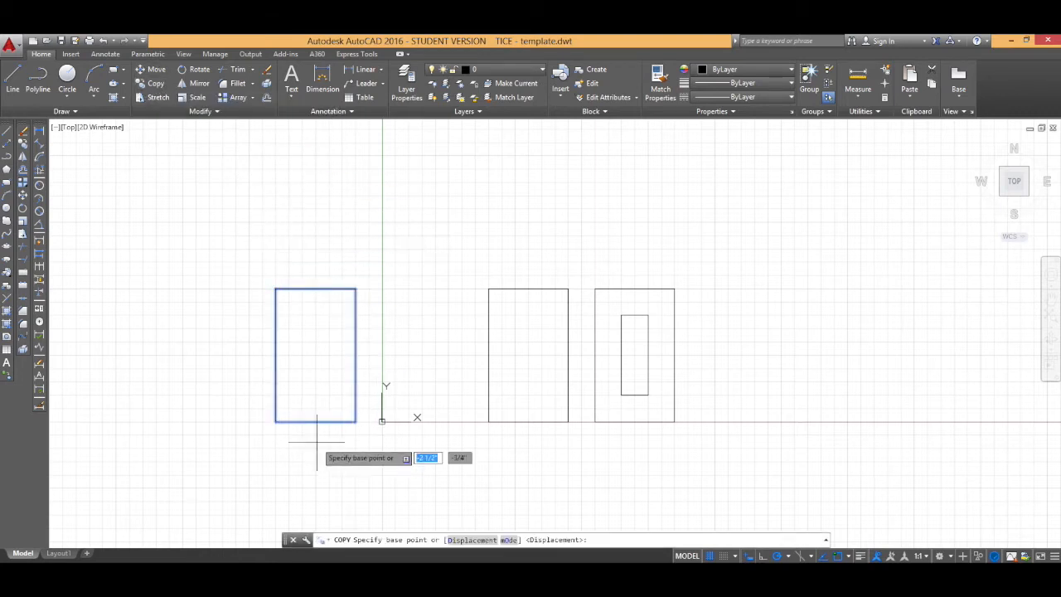
{"action": "left_click", "coordinate": [276, 421]}
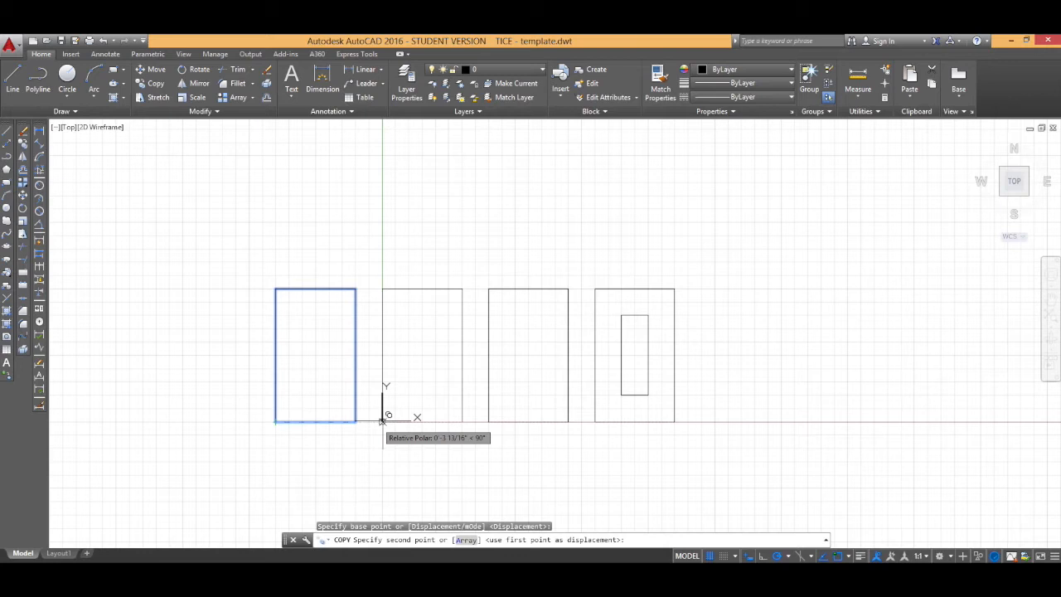
{"action": "type", "text": "4"}
{"action": "key", "text": "Return"}
{"action": "key", "text": "Escape"}
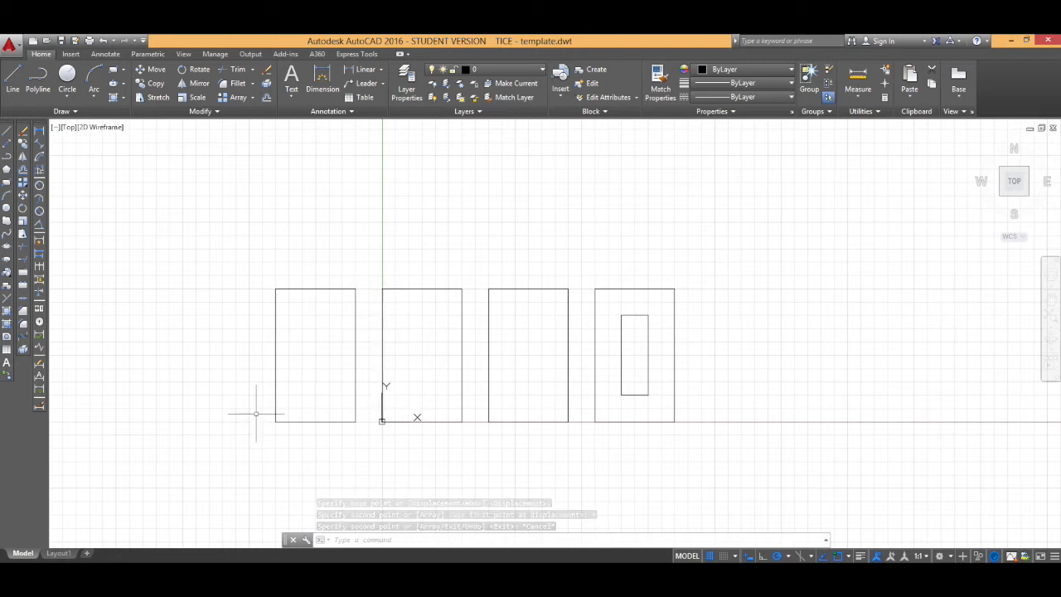
Rotate the leftmost rectangle 45 degrees clockwise about its lower-left corner
{"action": "left_click", "coordinate": [235, 262]}
{"action": "left_click", "coordinate": [362, 443]}
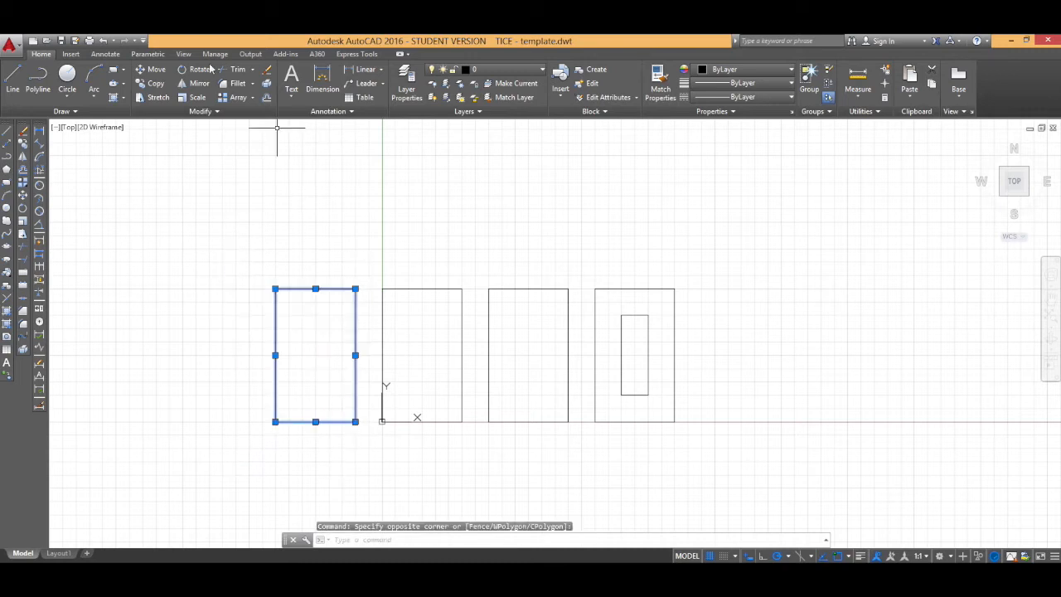
{"action": "type", "text": "rotate"}
{"action": "key", "text": "Return"}
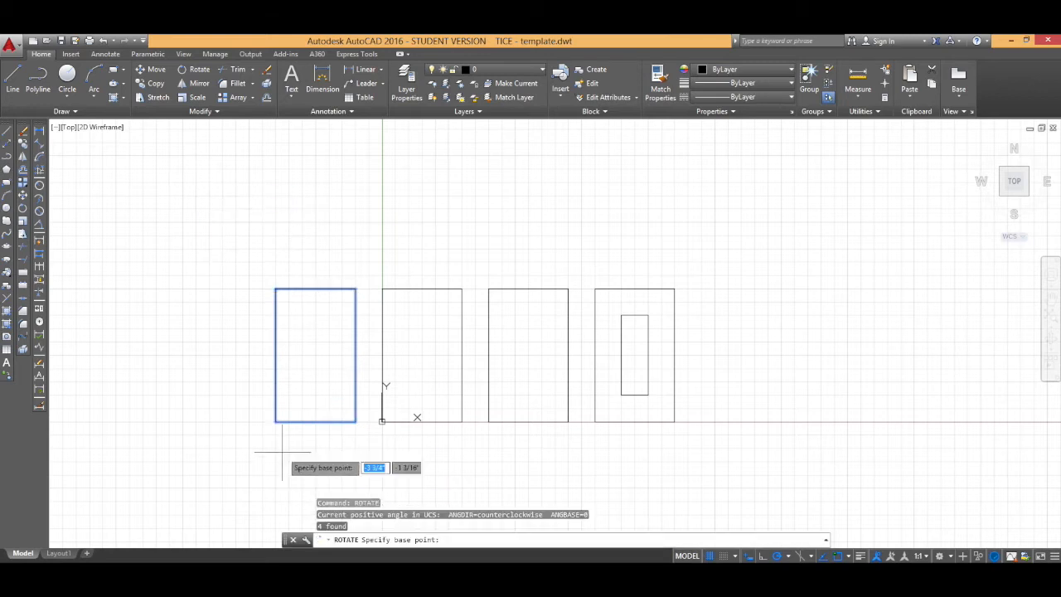
{"action": "left_click", "coordinate": [276, 421]}
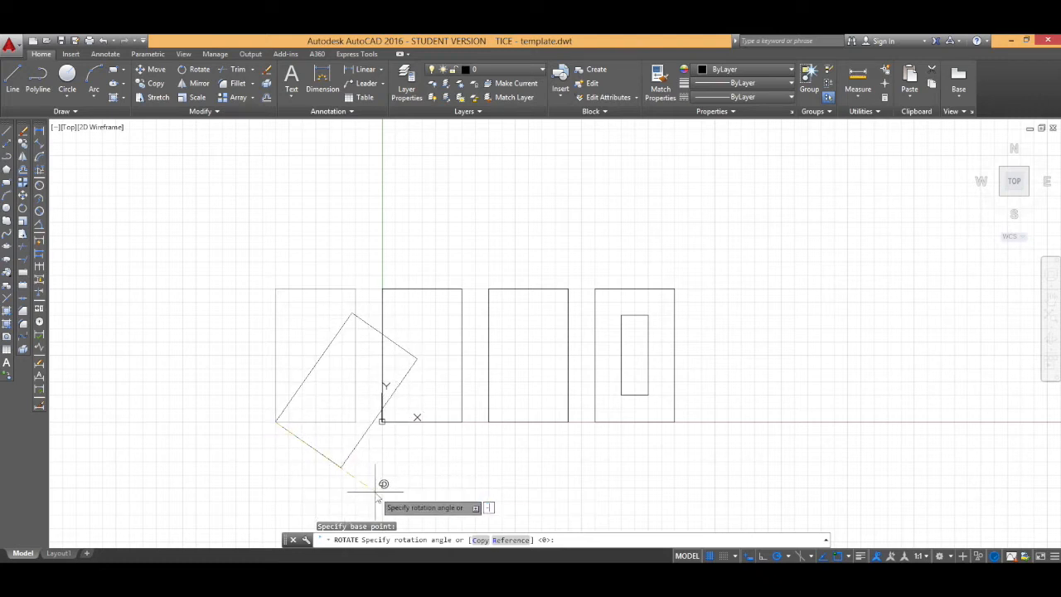
{"action": "key", "text": "Return"}
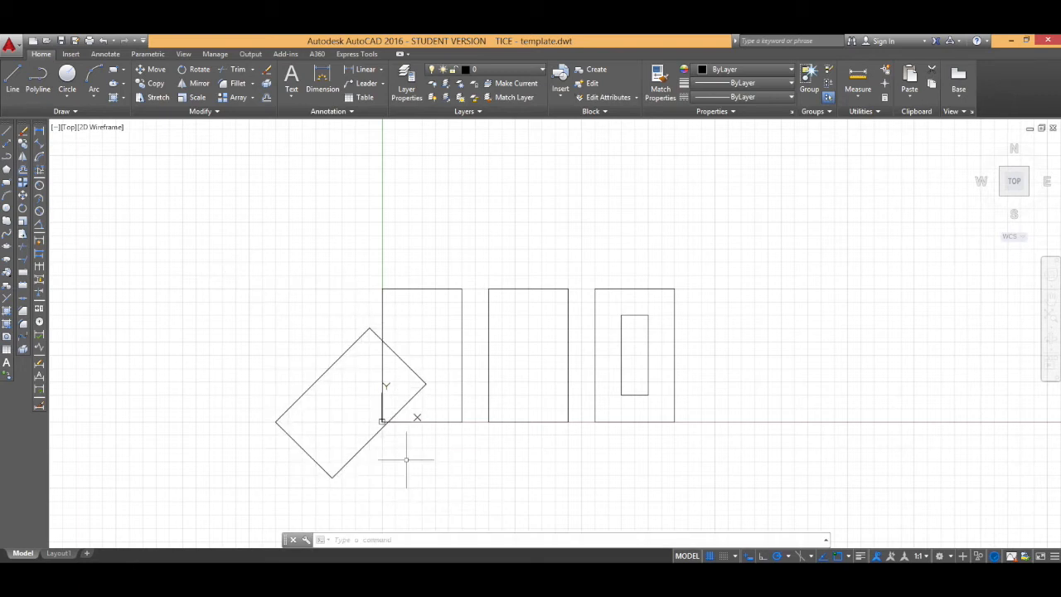
{"action": "left_click", "coordinate": [212, 222]}
{"action": "left_click", "coordinate": [478, 501]}
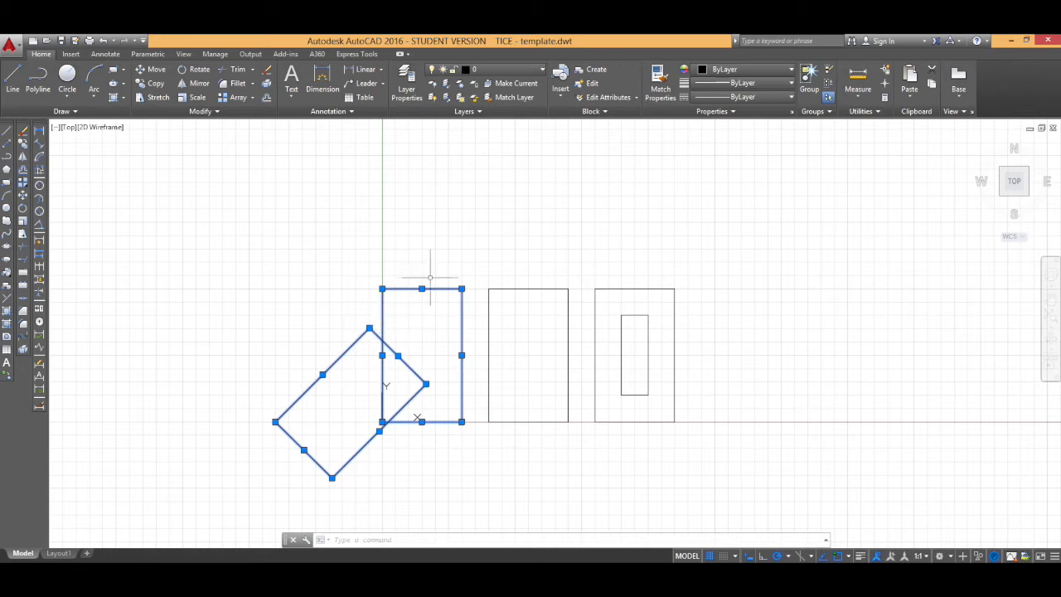
{"action": "key", "text": "Escape"}
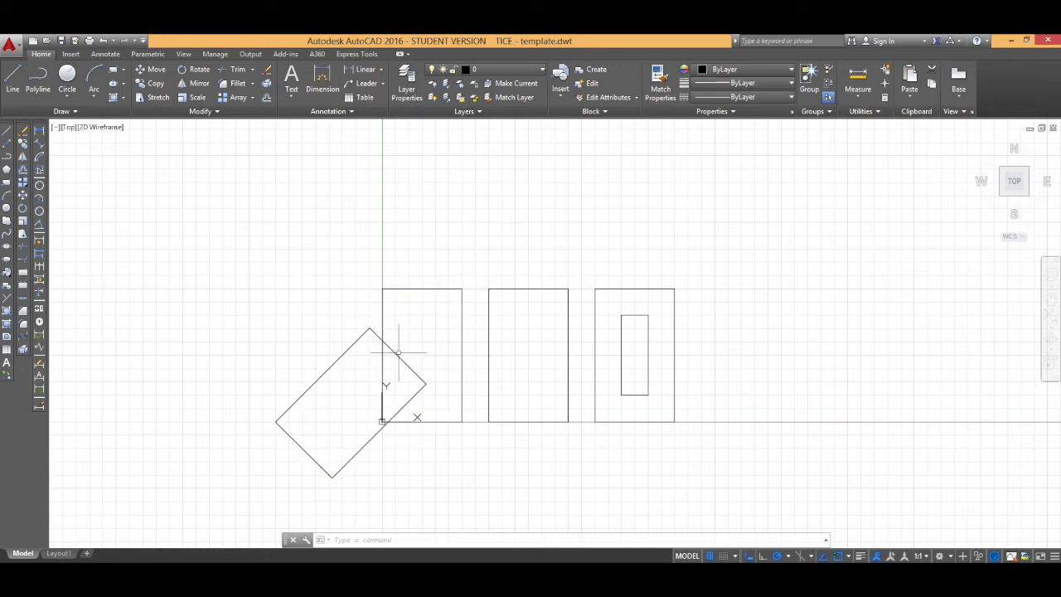
Trim away the overlapping segments between the rotated rectangle and the upright rectangle at the origin, using both shapes as cutting edges
{"action": "left_click", "coordinate": [236, 69]}
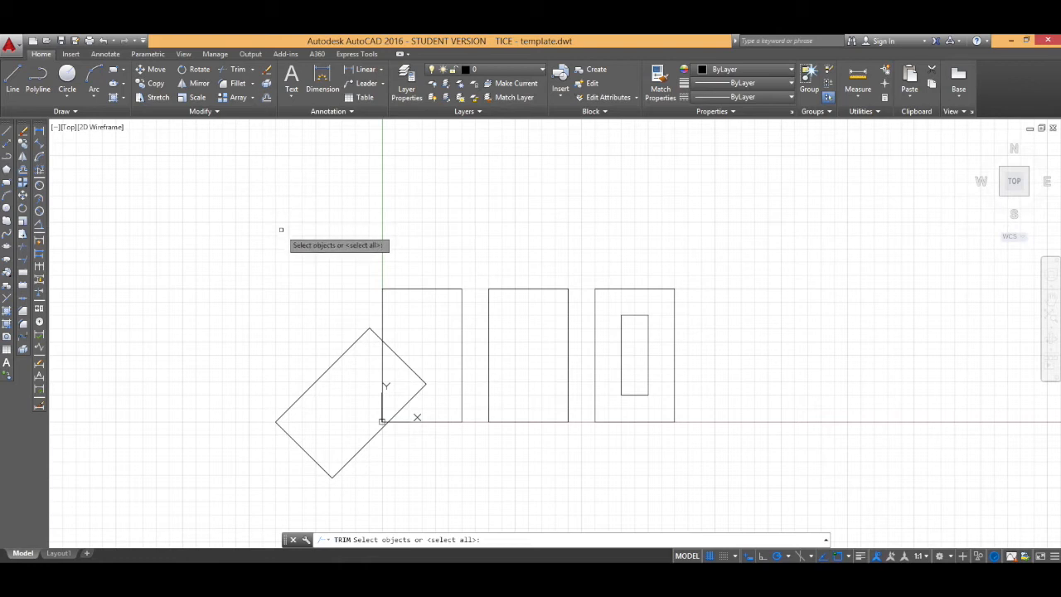
{"action": "left_click", "coordinate": [241, 235]}
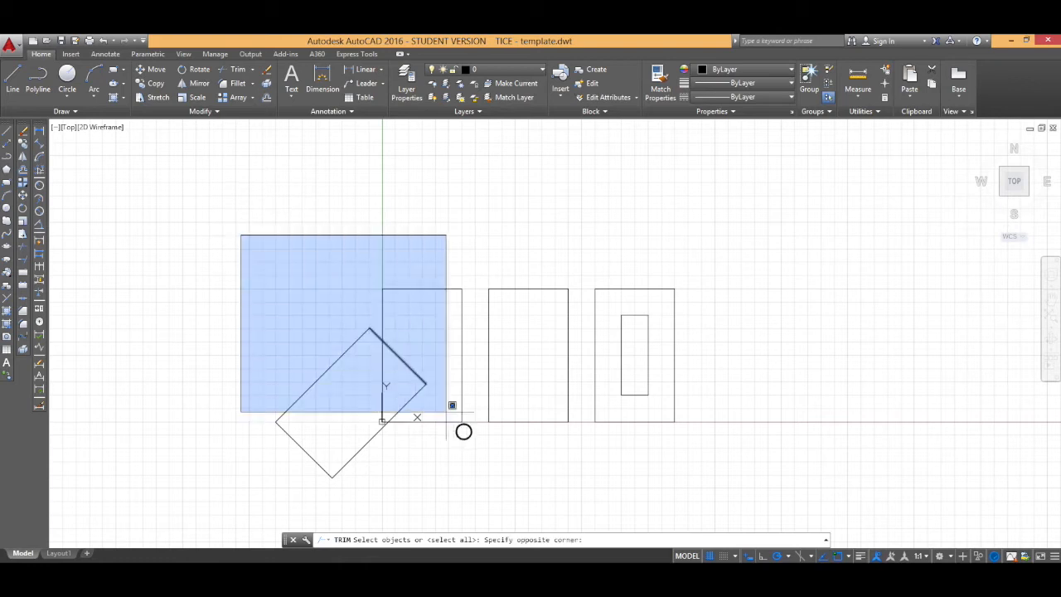
{"action": "left_click", "coordinate": [475, 512]}
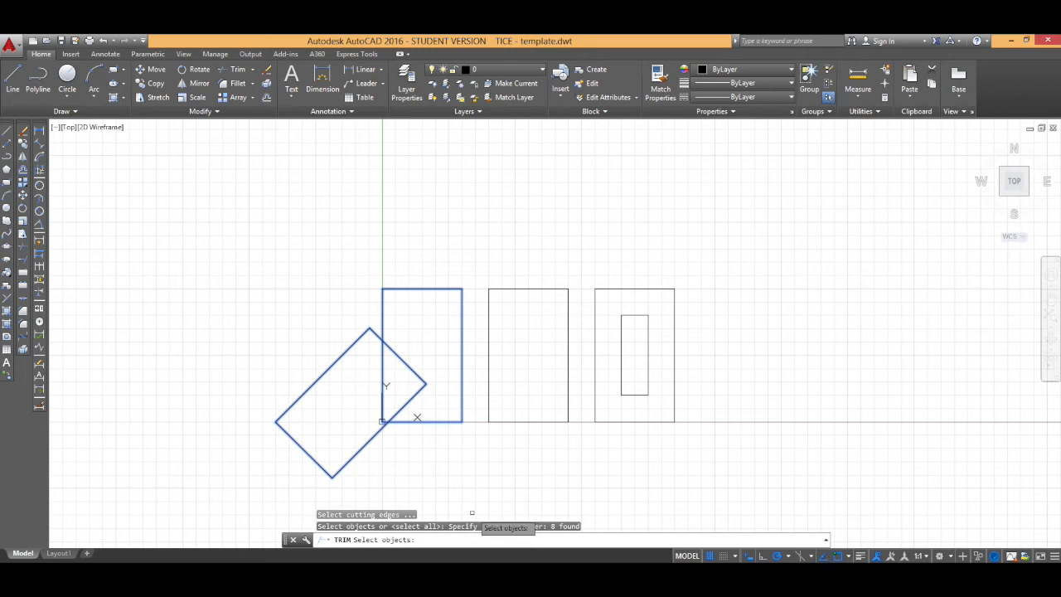
{"action": "key", "text": "Return"}
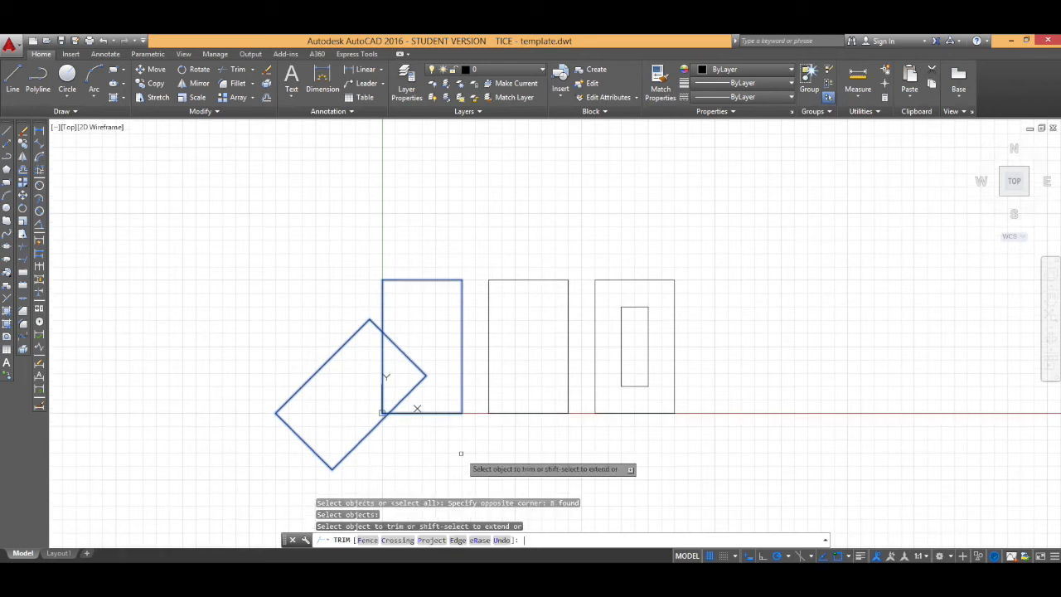
{"action": "left_click", "coordinate": [413, 388]}
{"action": "left_click", "coordinate": [410, 359]}
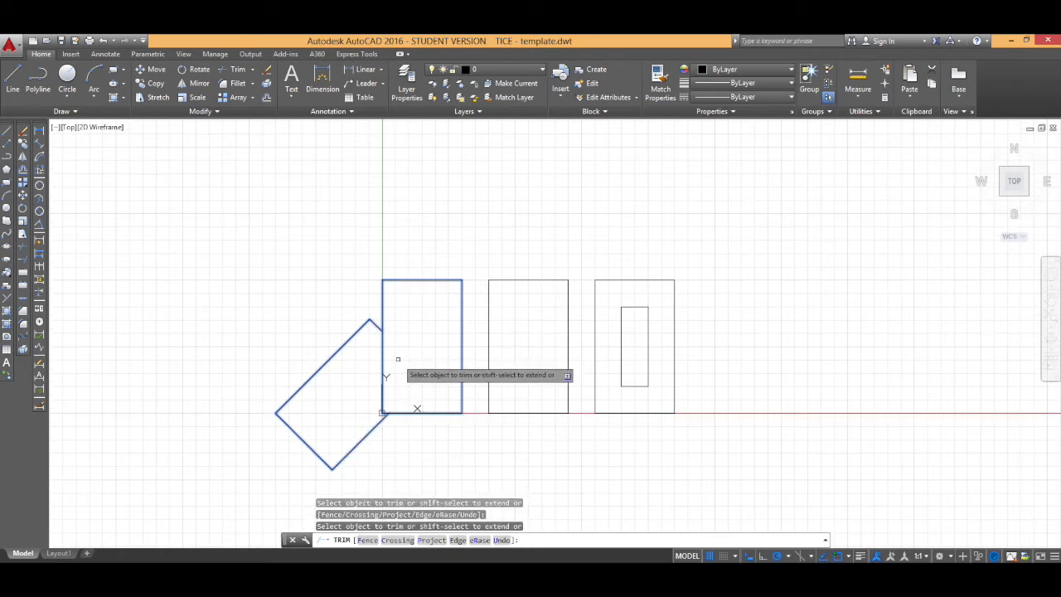
{"action": "scroll", "coordinate": [384, 413], "scroll_direction": "up", "scroll_amount": 4}
{"action": "scroll", "coordinate": [477, 401], "scroll_direction": "down", "scroll_amount": 3}
{"action": "key", "text": "Return"}
{"action": "scroll", "coordinate": [477, 400], "scroll_direction": "down", "scroll_amount": 2}
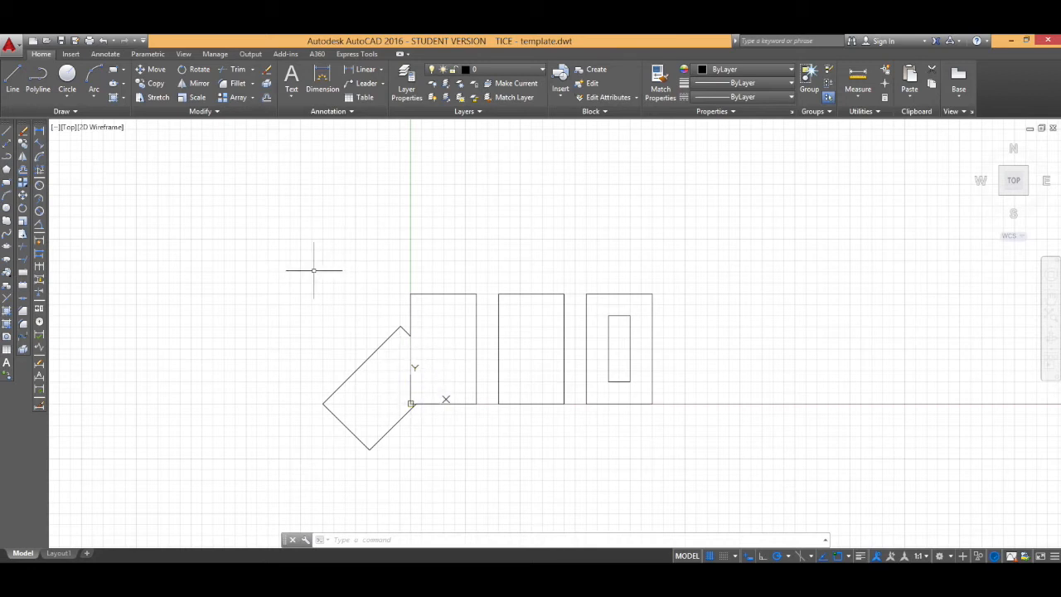
Mirror the trimmed outline across a vertical line through the multiline rectangle's upper-left corner and erase the source objects
{"action": "left_click", "coordinate": [274, 234]}
{"action": "left_click", "coordinate": [498, 480]}
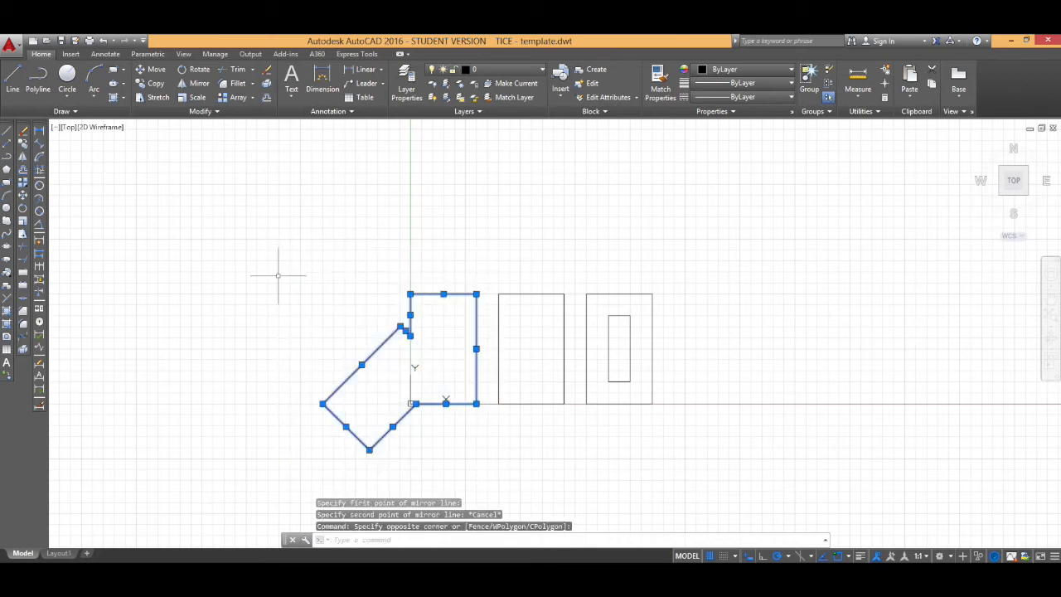
{"action": "left_click", "coordinate": [199, 82]}
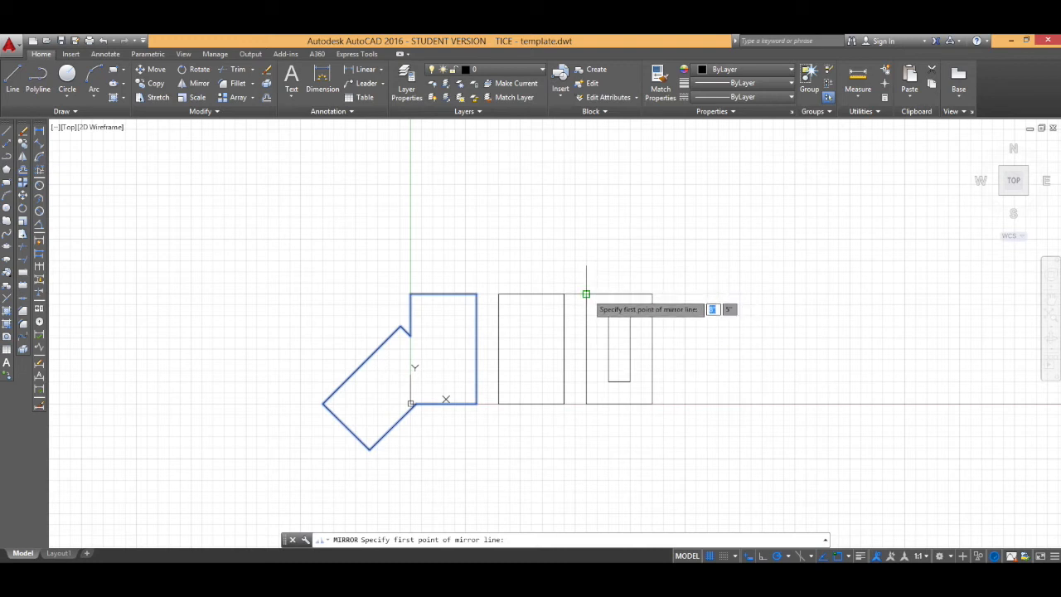
{"action": "left_click", "coordinate": [586, 294]}
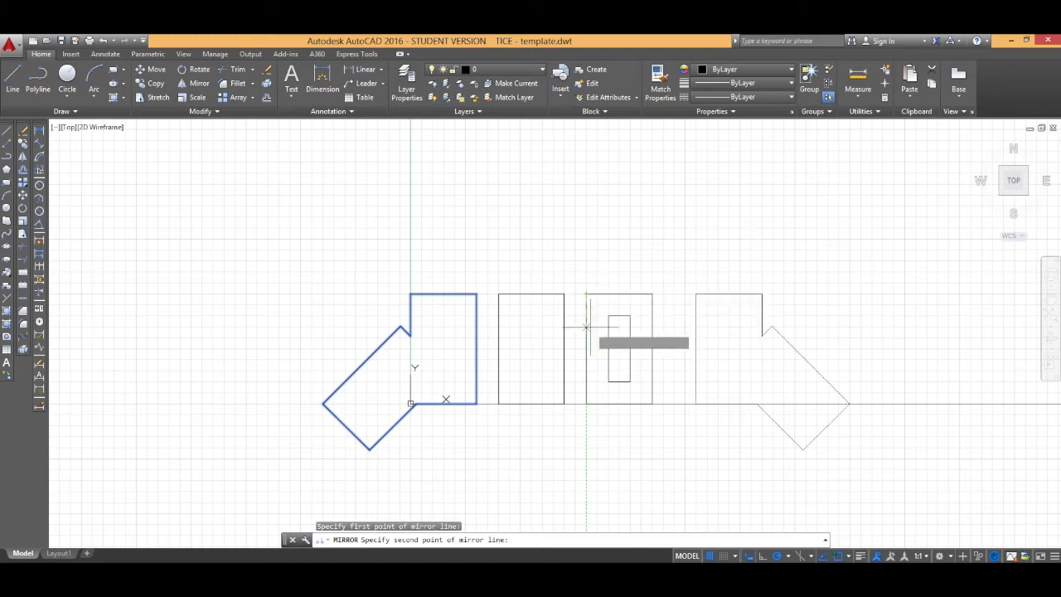
{"action": "left_click", "coordinate": [585, 432]}
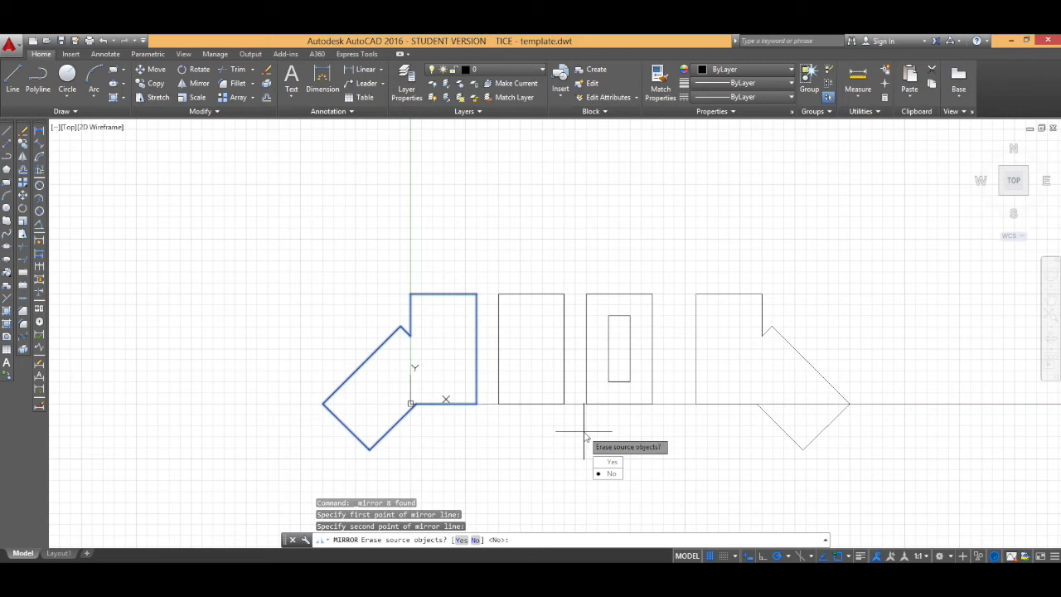
{"action": "type", "text": "y"}
{"action": "key", "text": "Return"}
Offset the polyline rectangle inward by about 9/16", picking the distance from the midpoint of its top edge
{"action": "left_click", "coordinate": [266, 97]}
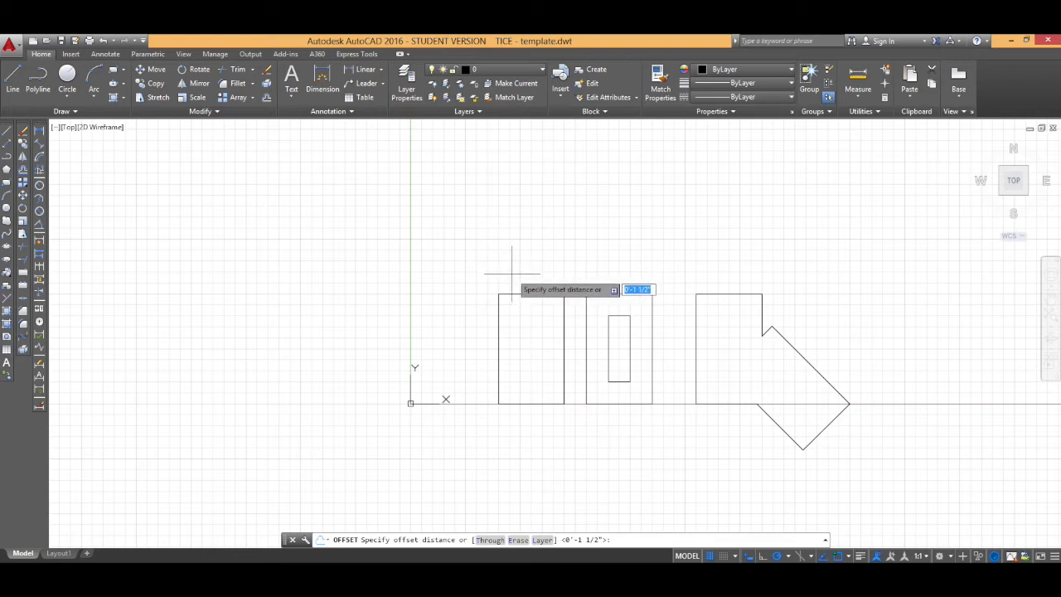
{"action": "left_click", "coordinate": [531, 294]}
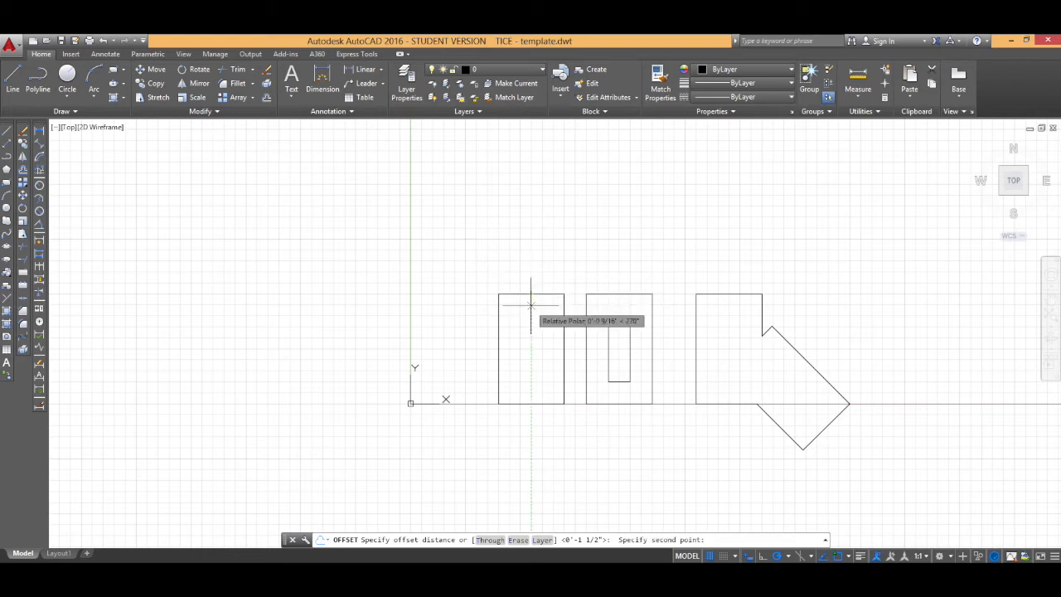
{"action": "left_click", "coordinate": [530, 306]}
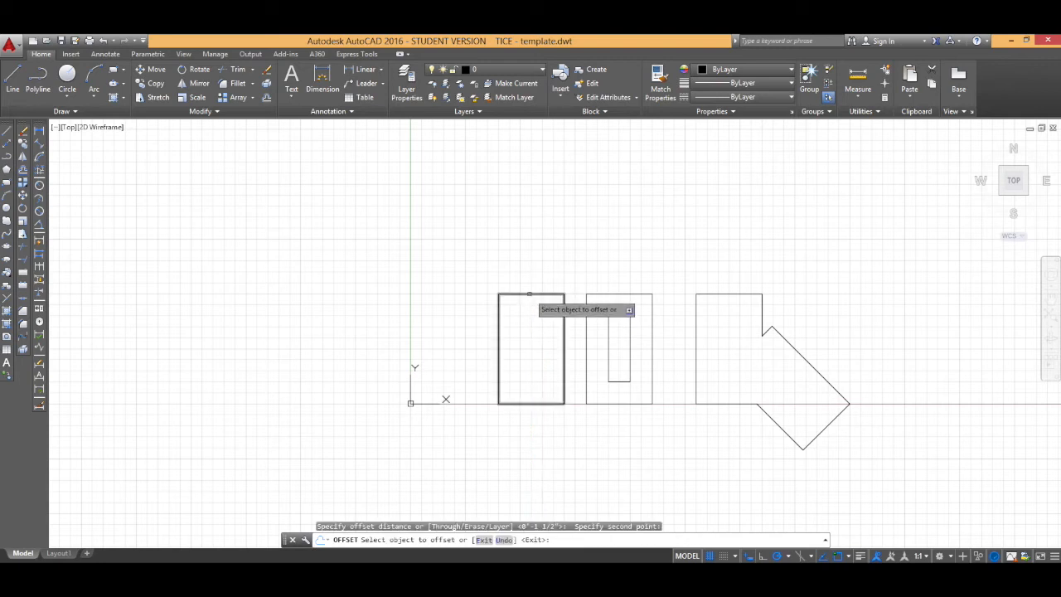
{"action": "left_click", "coordinate": [531, 297]}
{"action": "left_click", "coordinate": [534, 352]}
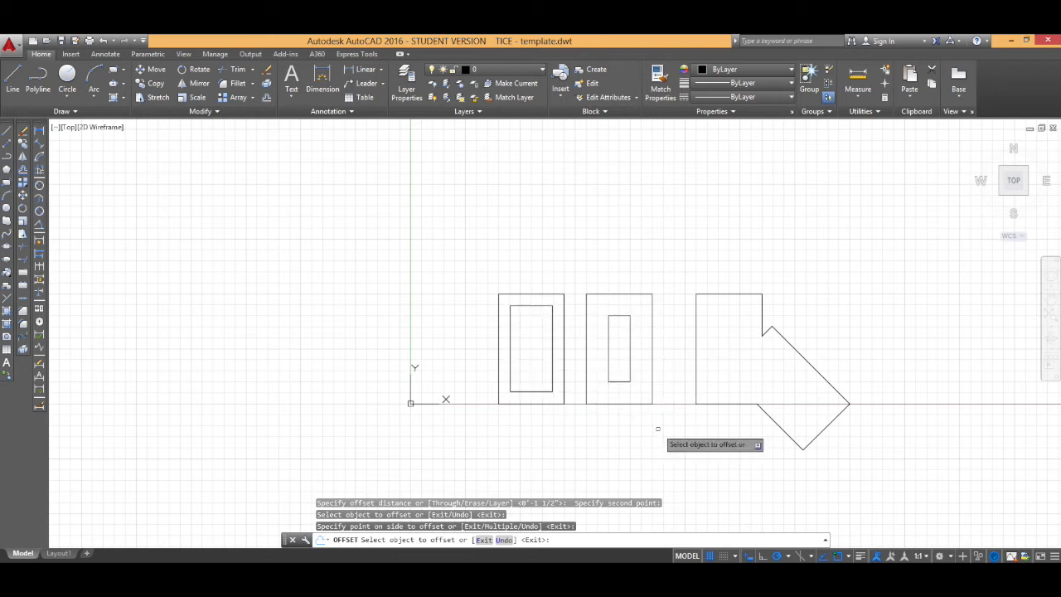
{"action": "key", "text": "Return"}
Try to offset the mirrored outline's top edge inward by about 9/16"
{"action": "key", "text": "Return"}
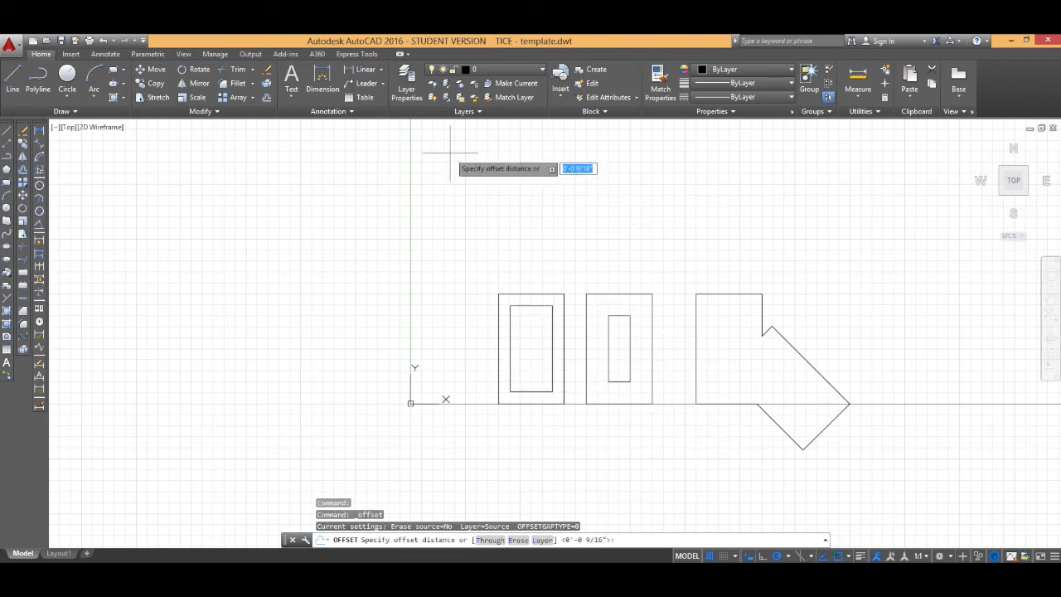
{"action": "left_click", "coordinate": [729, 295]}
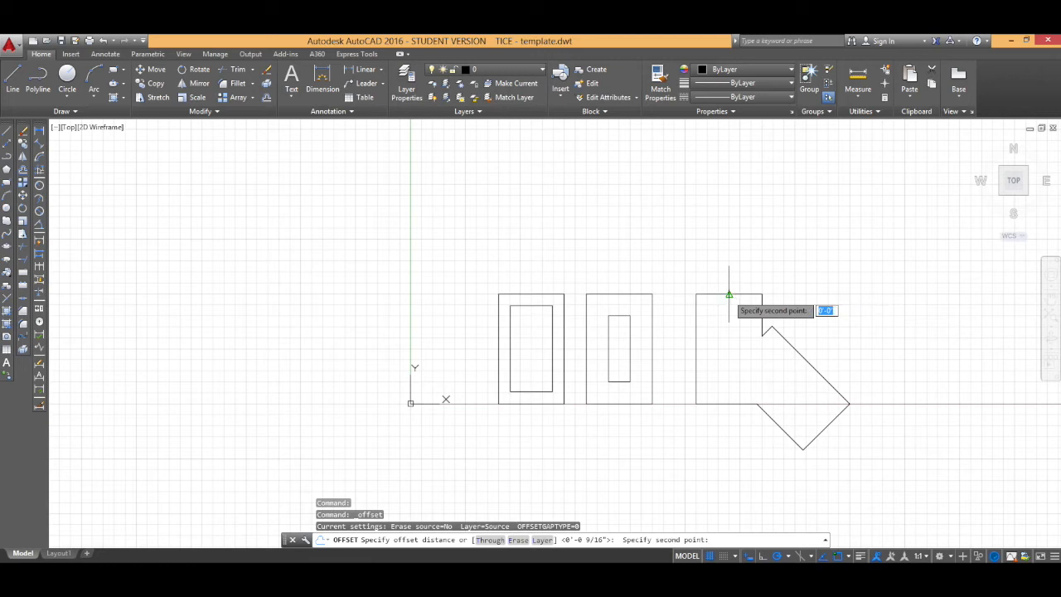
{"action": "left_click", "coordinate": [729, 305]}
{"action": "left_click", "coordinate": [718, 294]}
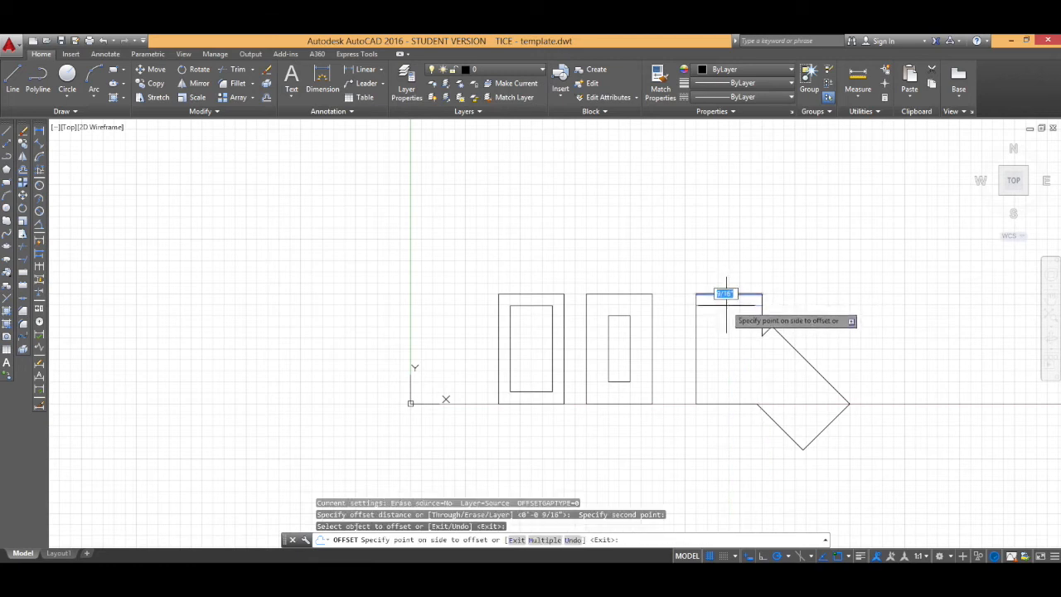
{"action": "left_click", "coordinate": [724, 310]}
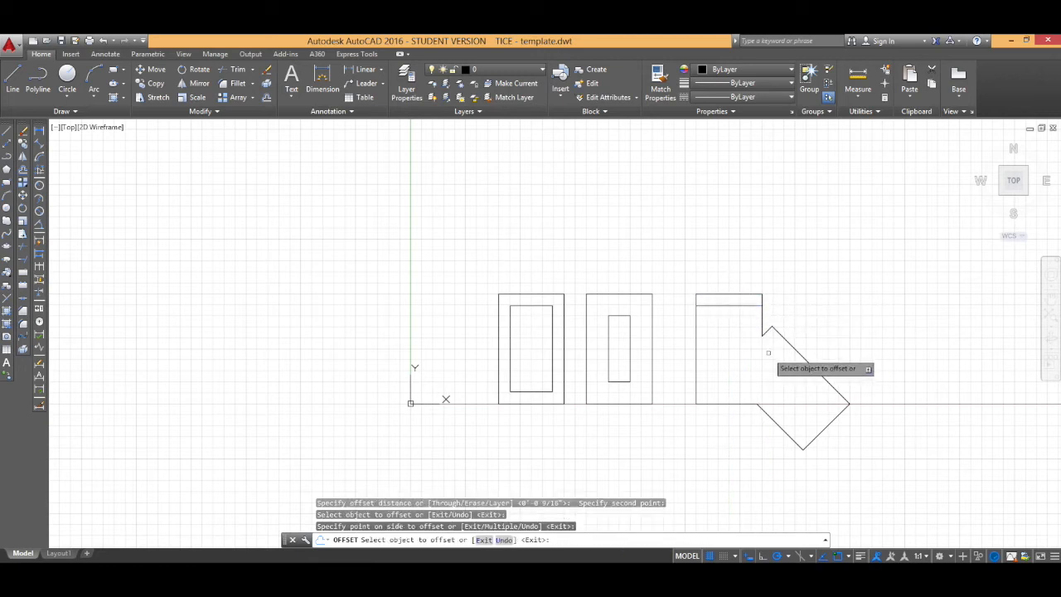
Undo the last offset of the mirrored outline's top edge and leave the Offset command
{"action": "type", "text": "u"}
{"action": "key", "text": "Return"}
{"action": "type", "text": "u"}
{"action": "key", "text": "Return"}
{"action": "key", "text": "Escape"}
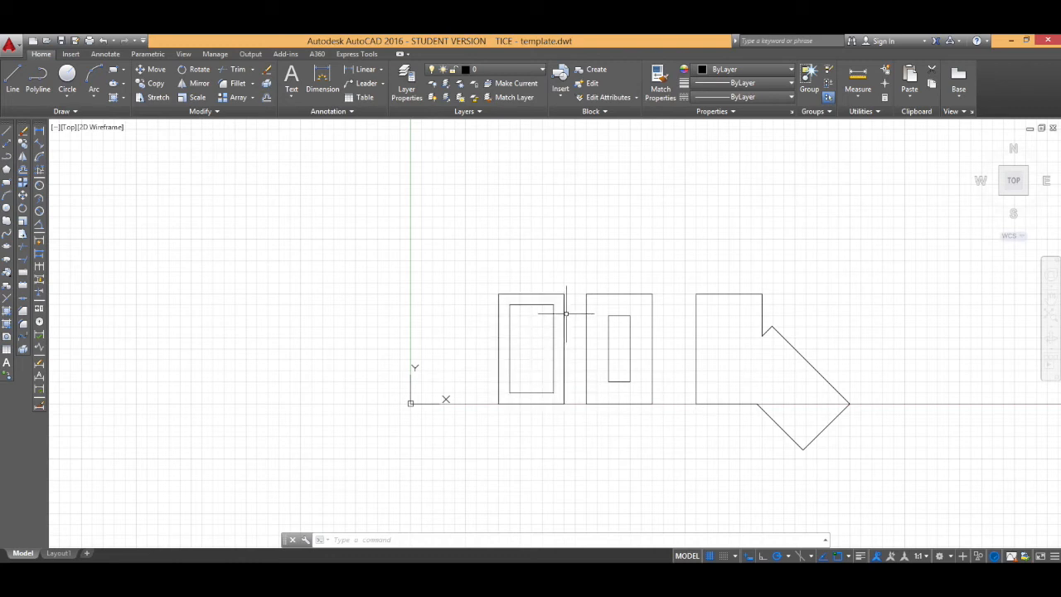
Convert all lines of the mirrored outline to polylines, using PEDIT with the Multiple option
{"action": "type", "text": "PEDIT"}
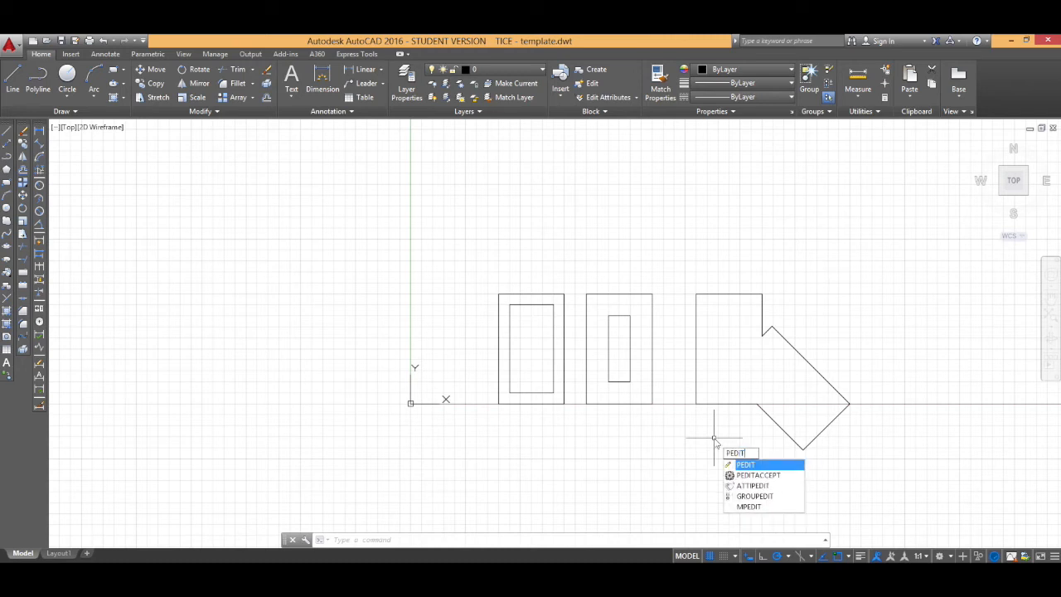
{"action": "key", "text": "Return"}
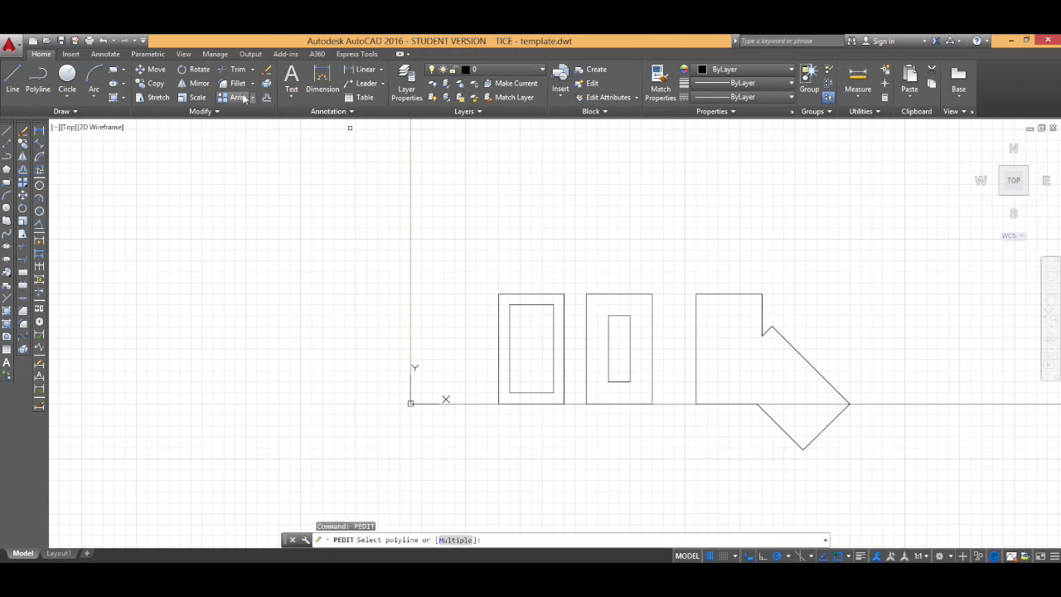
{"action": "left_click", "coordinate": [212, 111]}
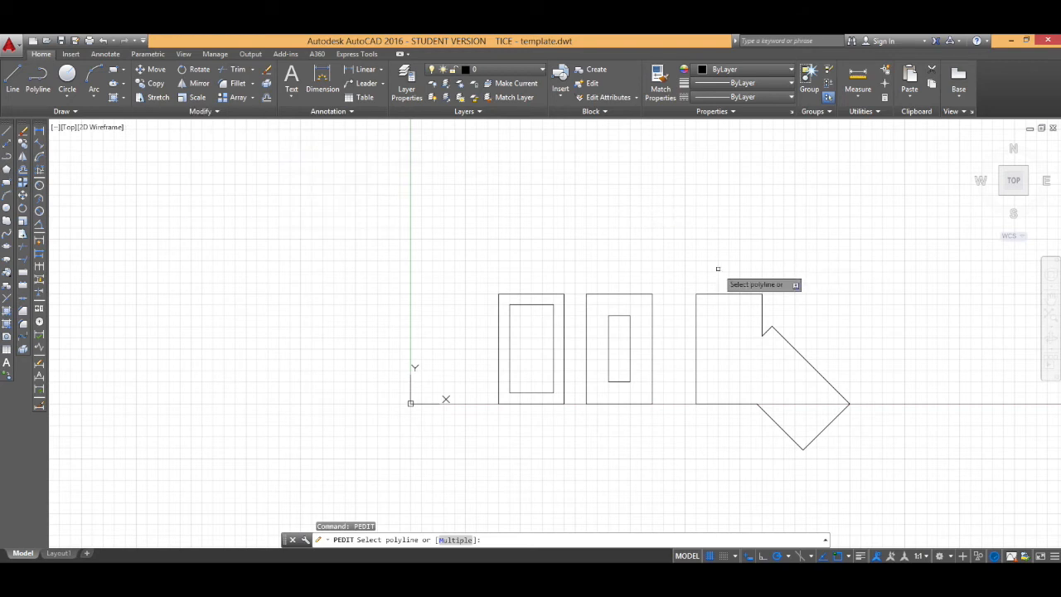
{"action": "type", "text": "m"}
{"action": "key", "text": "Return"}
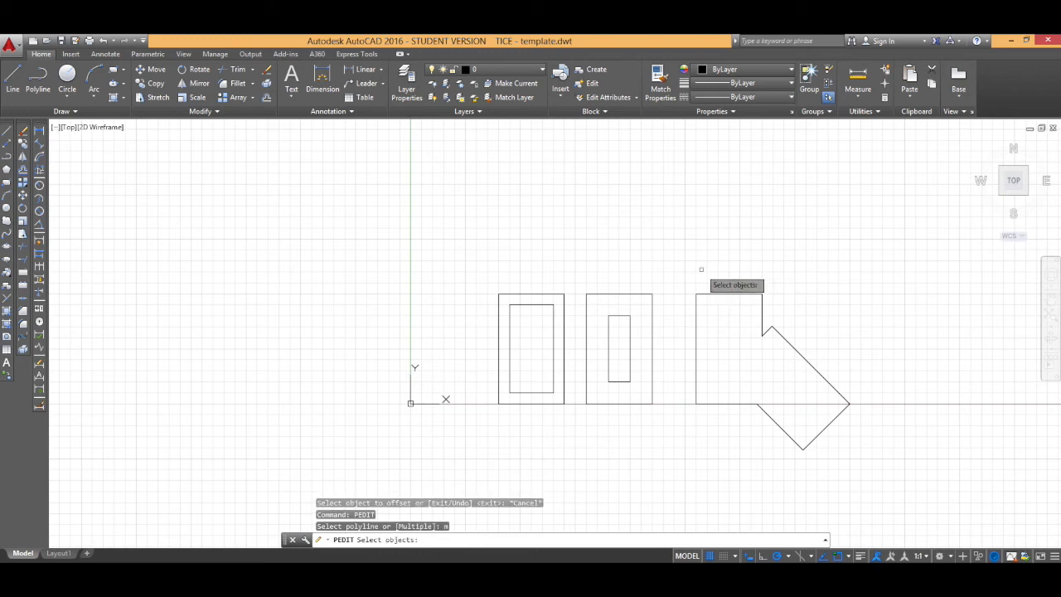
{"action": "left_click", "coordinate": [677, 272]}
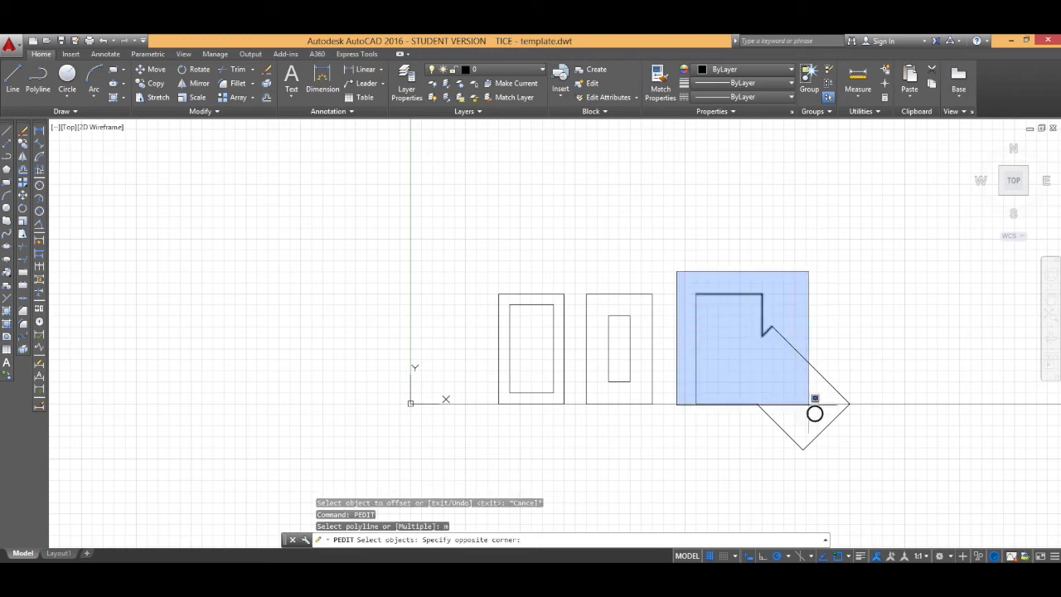
{"action": "left_click", "coordinate": [874, 474]}
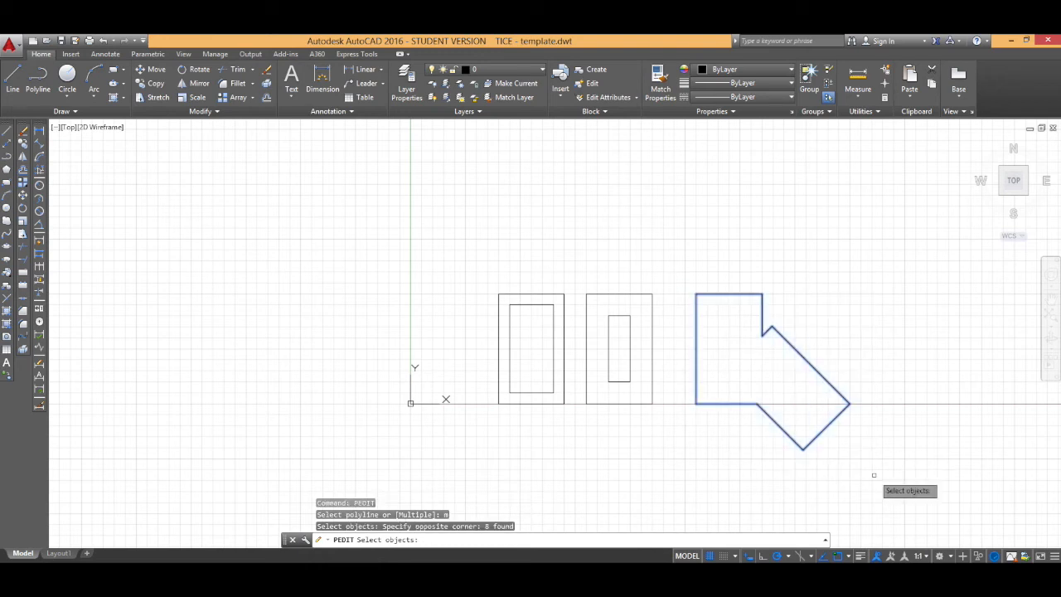
{"action": "key", "text": "Return"}
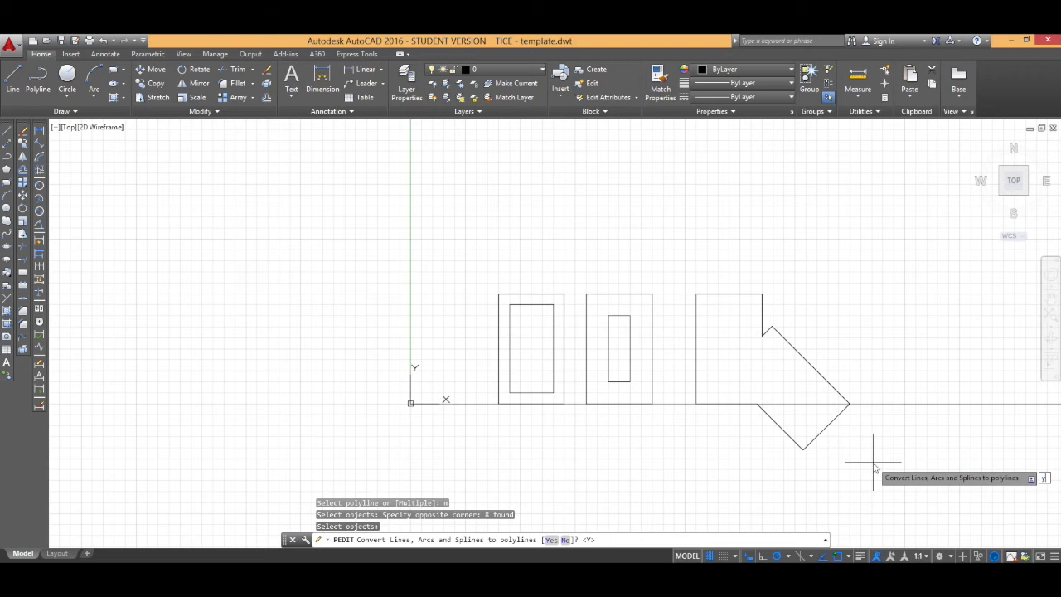
{"action": "key", "text": "Return"}
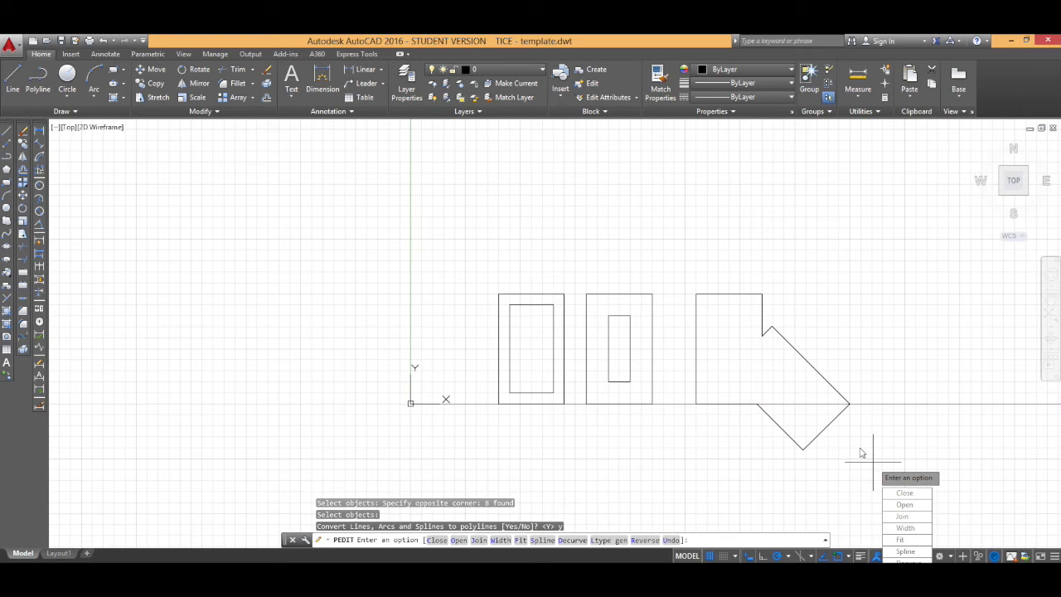
Join the converted segments of the mirrored outline into a single polyline with a fuzz distance of 0
{"action": "type", "text": "j"}
{"action": "key", "text": "Return"}
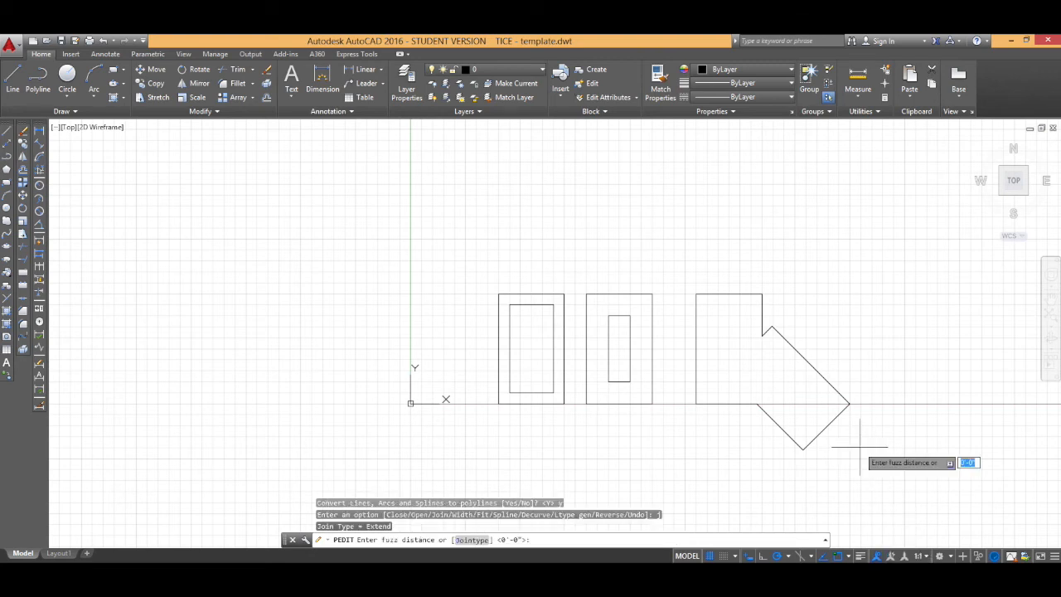
{"action": "key", "text": "Return"}
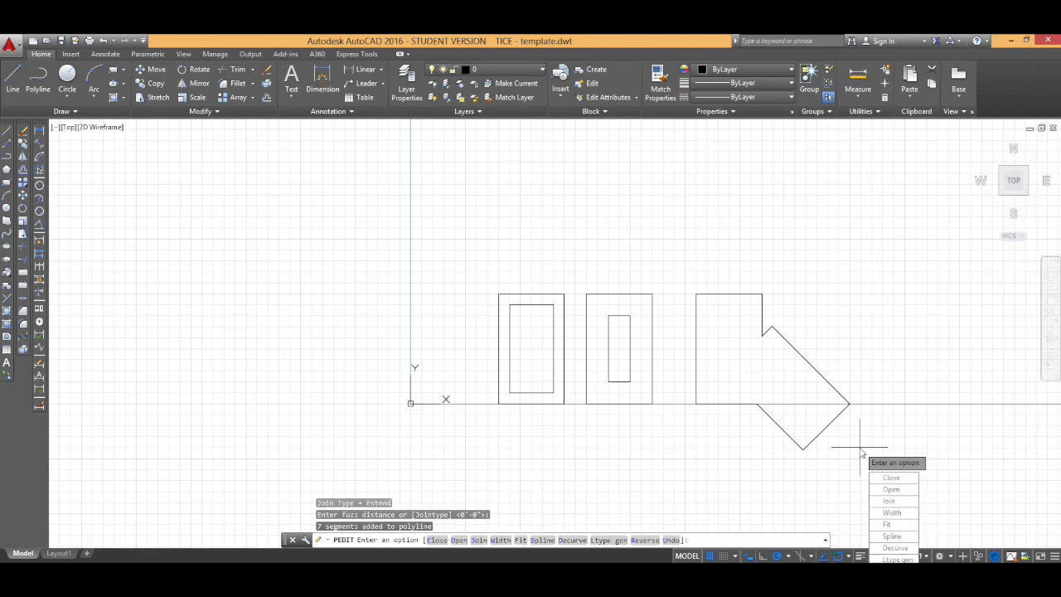
{"action": "key", "text": "Escape"}
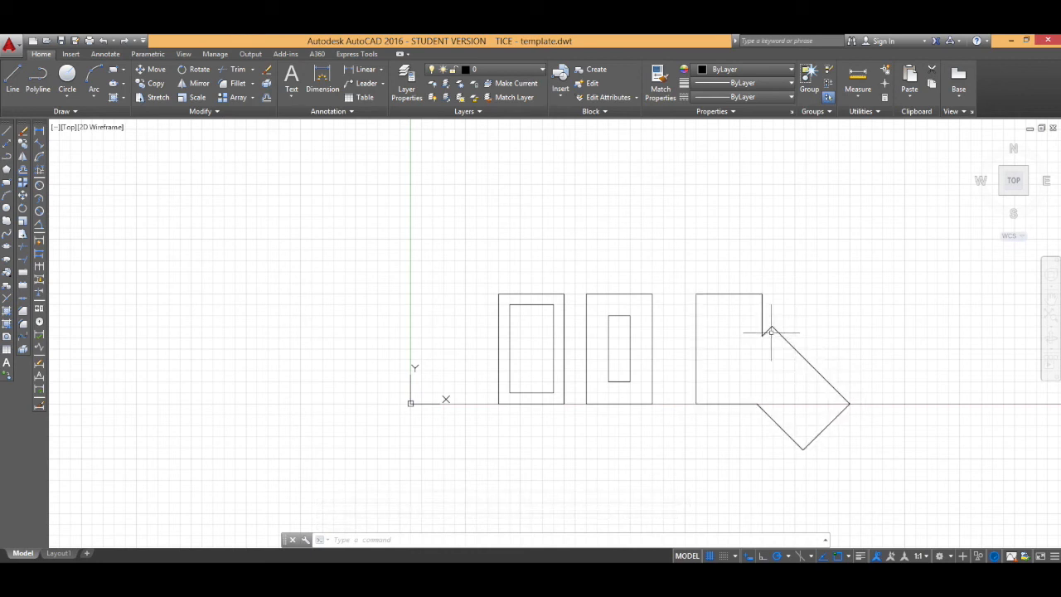
Offset the joined arrow-shaped polyline inward by 0.5"
{"action": "left_click", "coordinate": [766, 422]}
{"action": "left_click", "coordinate": [704, 391]}
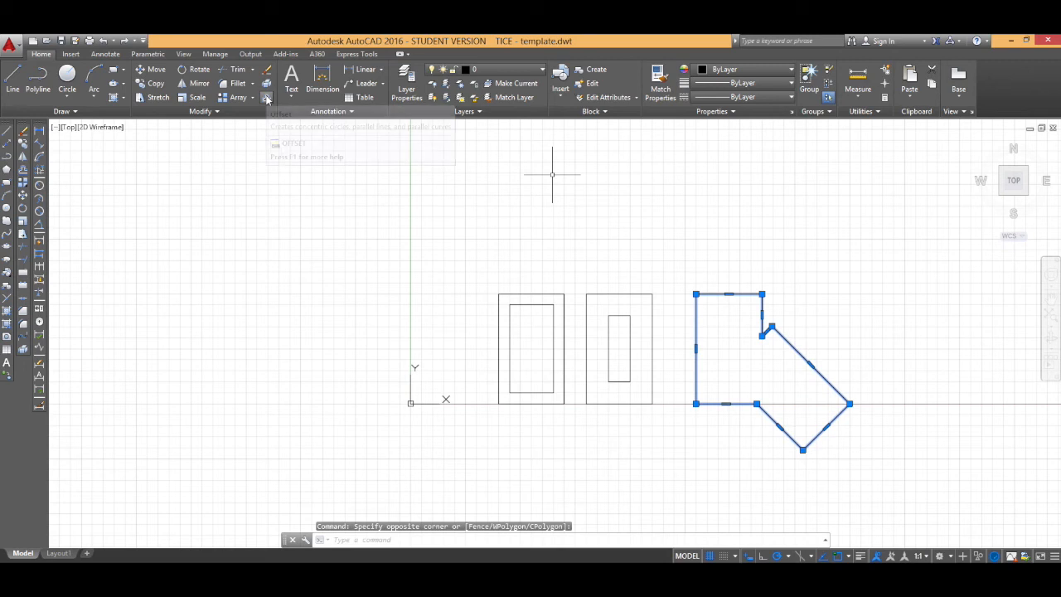
{"action": "left_click", "coordinate": [267, 98]}
{"action": "left_click", "coordinate": [729, 294]}
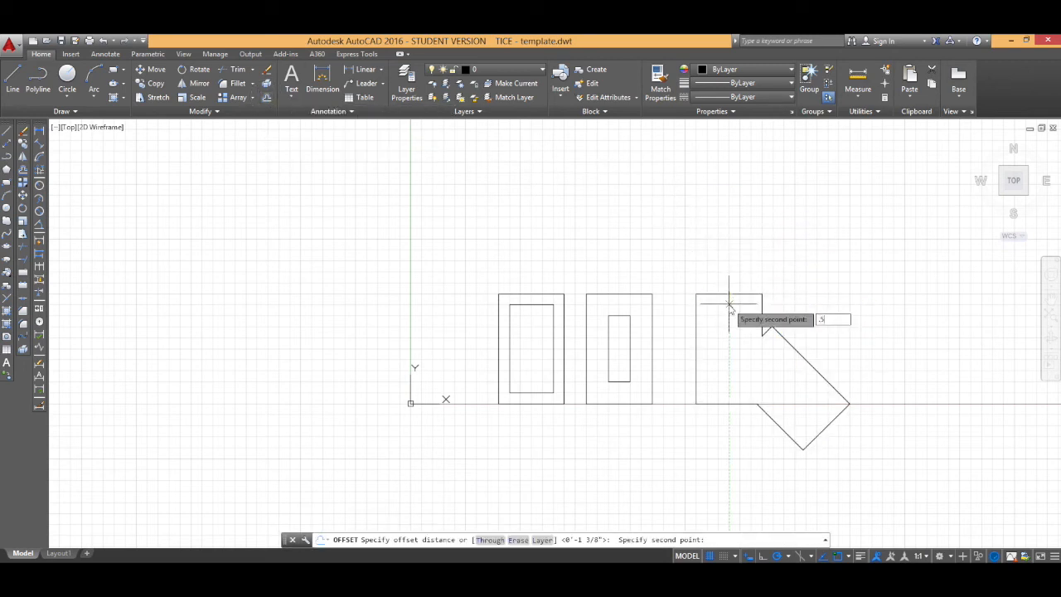
{"action": "type", "text": ".5"}
{"action": "key", "text": "Return"}
{"action": "left_click", "coordinate": [712, 296]}
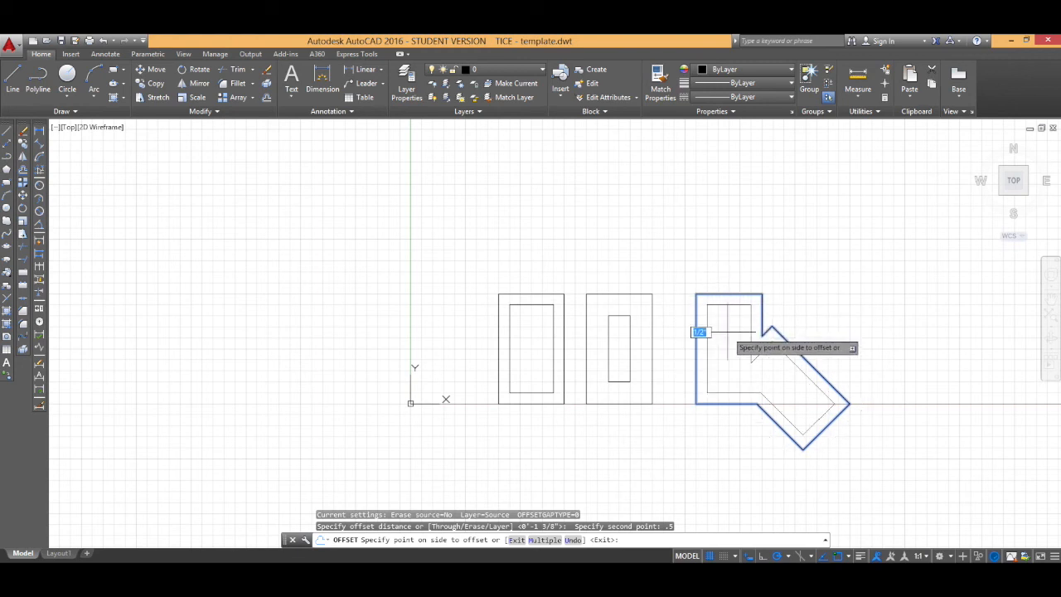
{"action": "left_click", "coordinate": [717, 338]}
{"action": "key", "text": "Escape"}
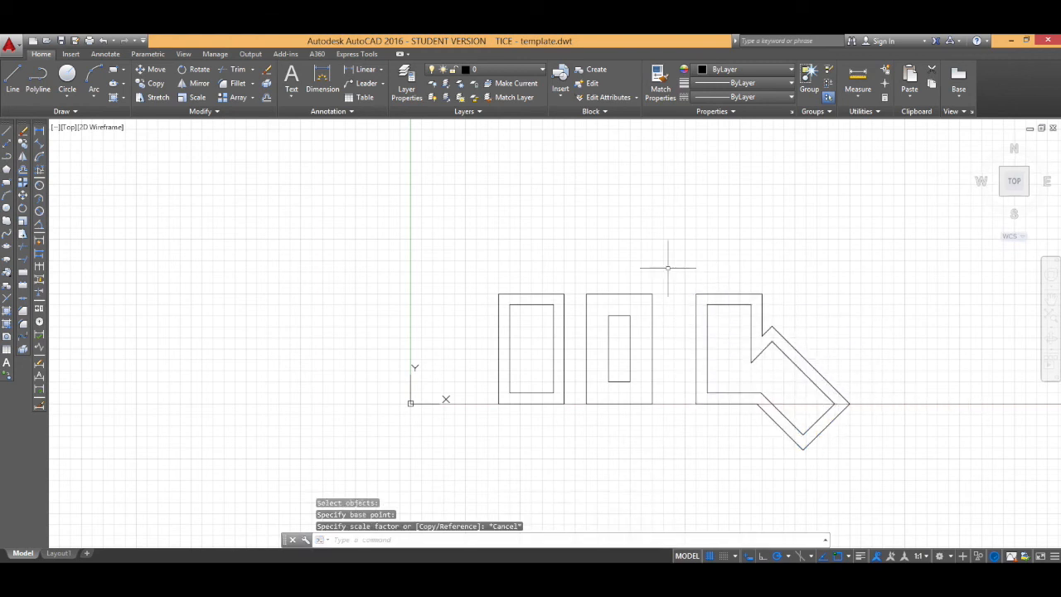
{"action": "left_click", "coordinate": [668, 268]}
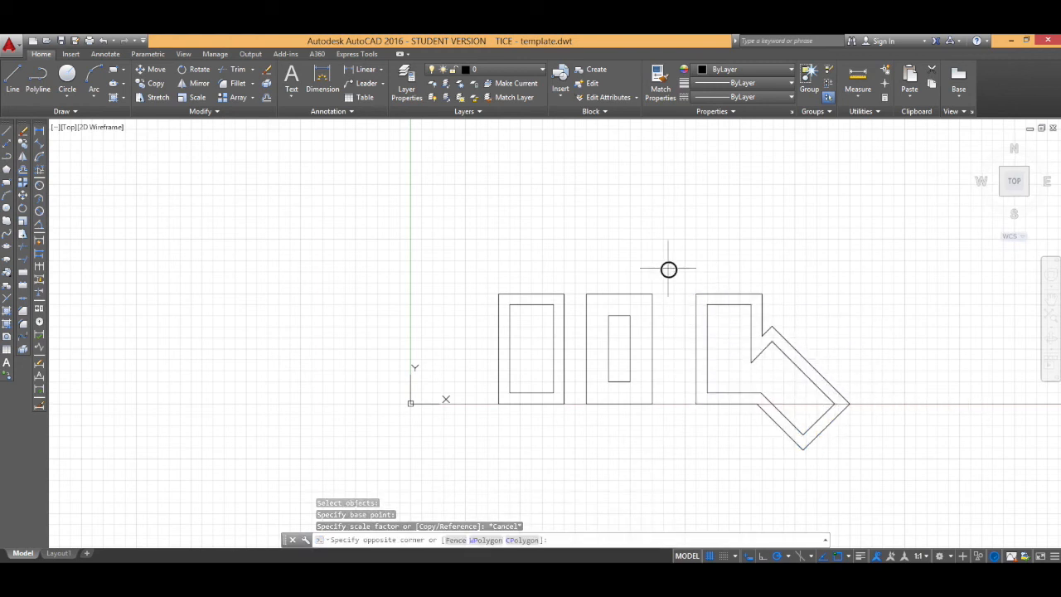
{"action": "left_click", "coordinate": [869, 461]}
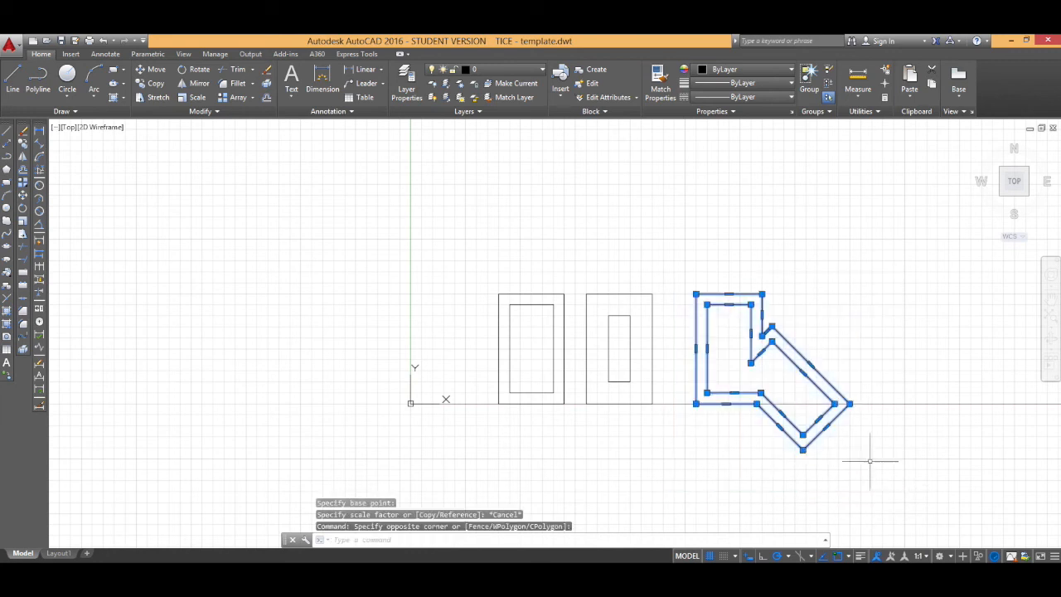
{"action": "left_click", "coordinate": [192, 98]}
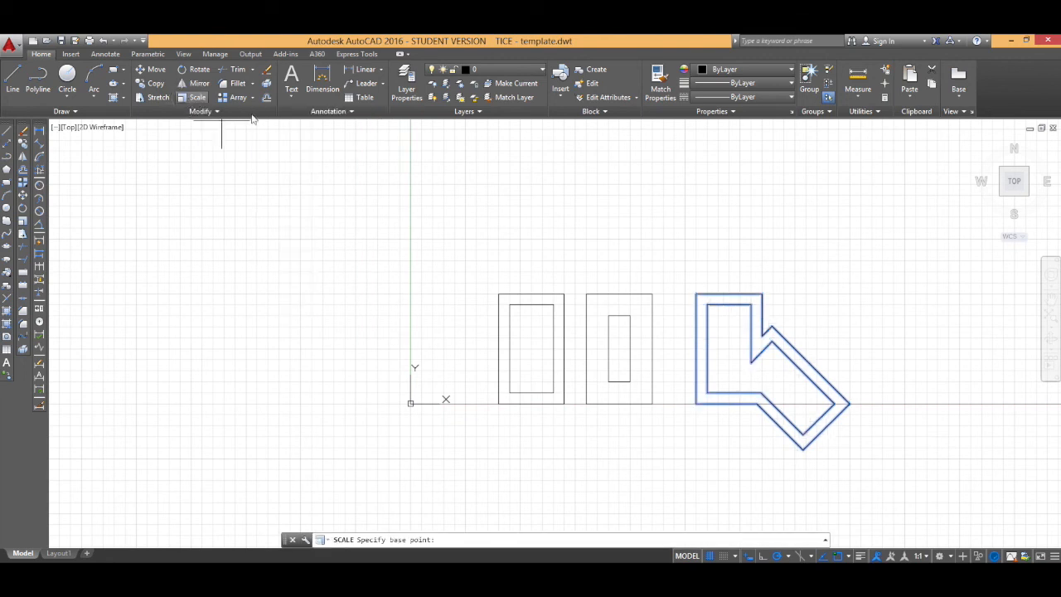
{"action": "left_click", "coordinate": [696, 404]}
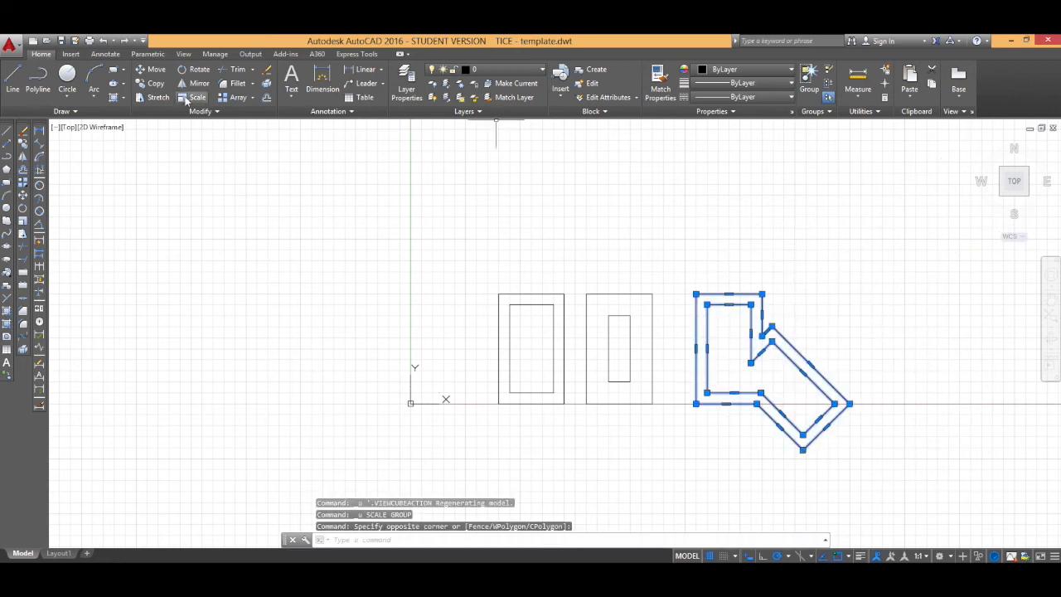
Scale both nested arrow-shaped outlines by a factor of 2 from the lower-left corner of the outer outline
{"action": "left_click", "coordinate": [191, 98]}
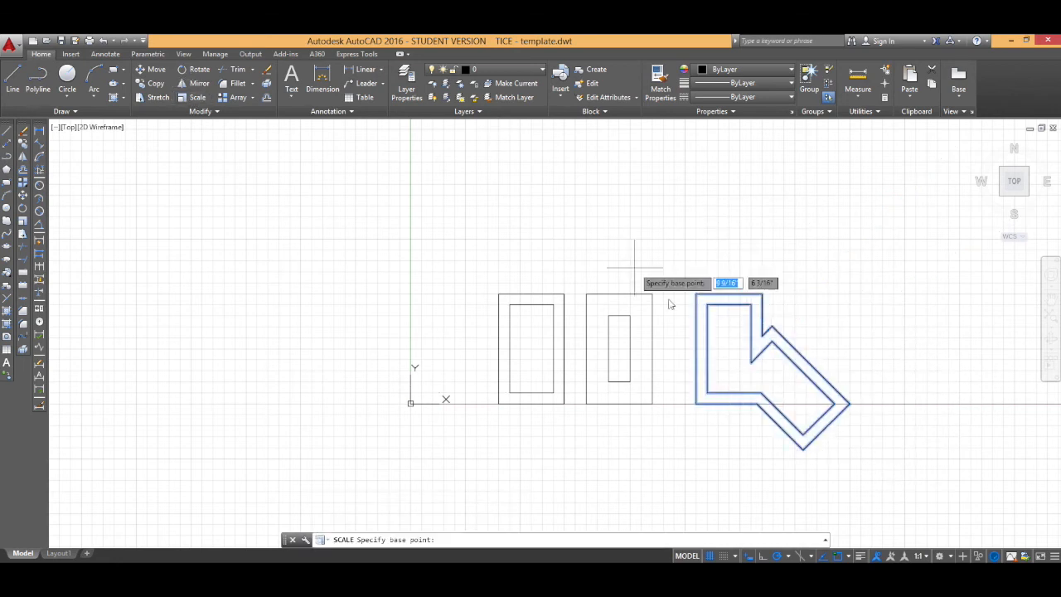
{"action": "left_click", "coordinate": [695, 404]}
{"action": "type", "text": "2"}
{"action": "key", "text": "Return"}
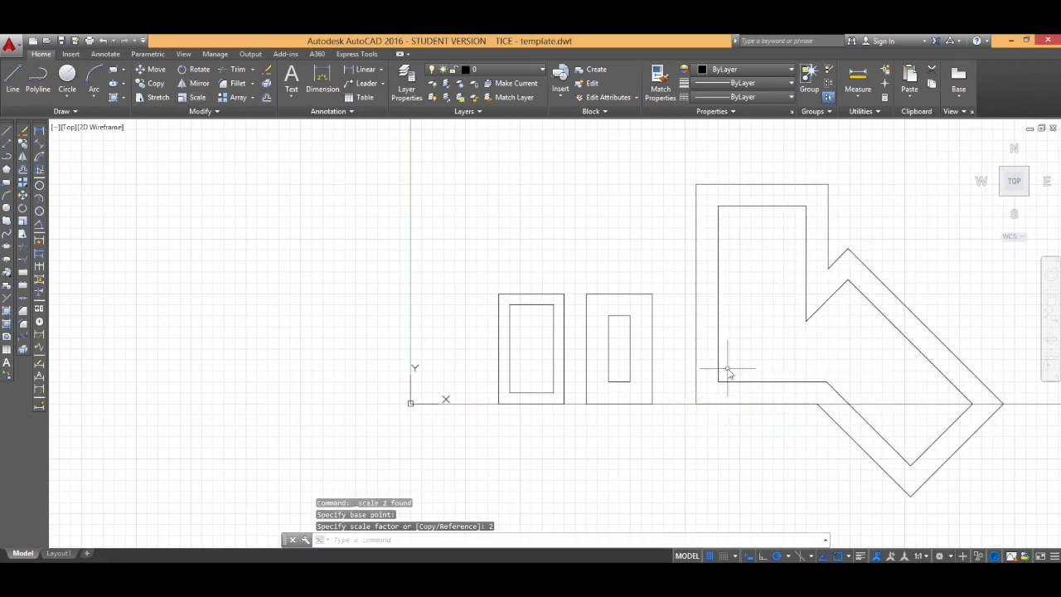
{"action": "middle_click_drag", "start_coordinate": [882, 353], "coordinate": [727, 351]}
{"action": "key", "text": "Escape"}
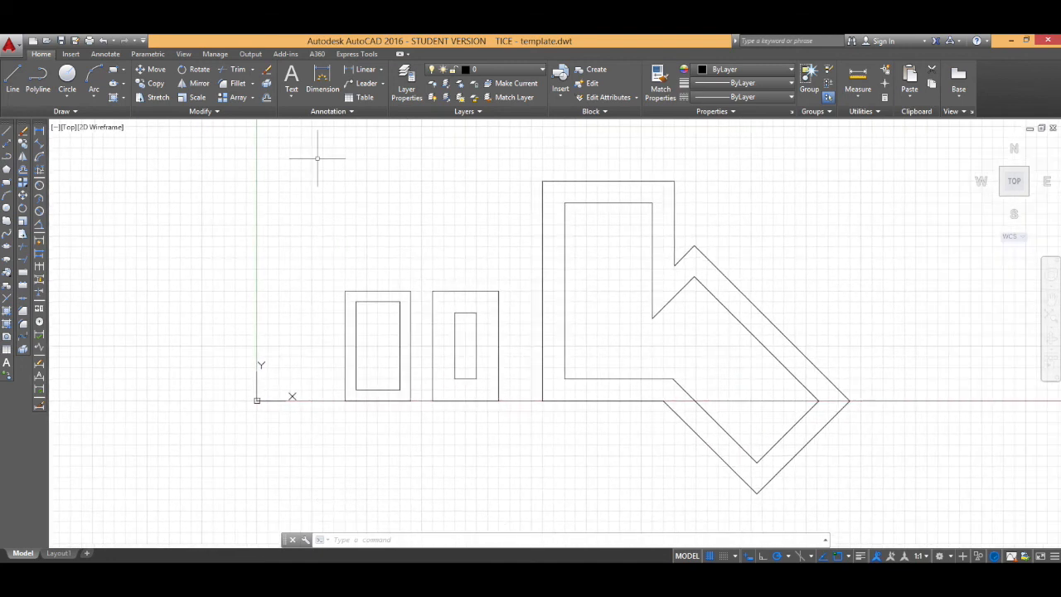
Assign both enlarged arrow-shaped outlines to the Electrical layer and clear the selection
{"action": "left_click", "coordinate": [528, 72]}
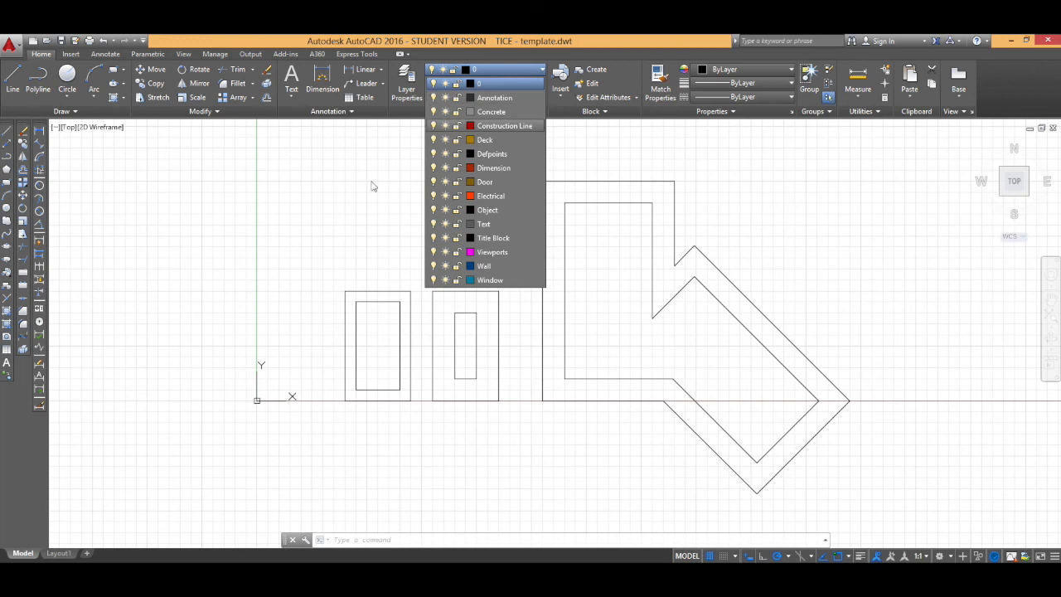
{"action": "left_click", "coordinate": [376, 222]}
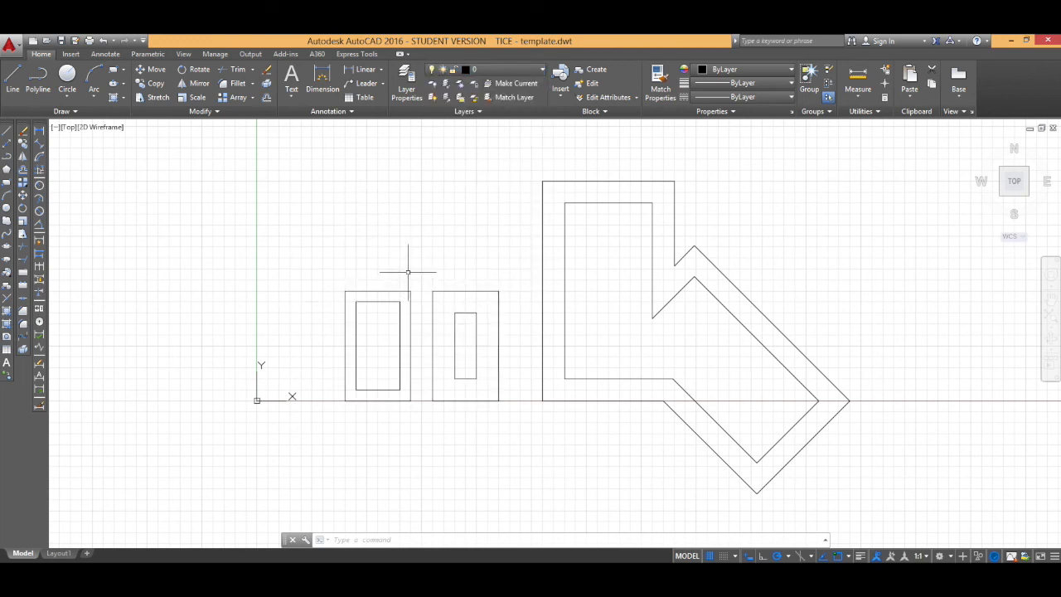
{"action": "left_click", "coordinate": [525, 143]}
{"action": "left_click", "coordinate": [899, 541]}
{"action": "left_click", "coordinate": [516, 71]}
{"action": "left_click", "coordinate": [485, 198]}
{"action": "key", "text": "Escape"}
Assign the middle rectangle and its inner offset rectangle to the Door layer, then deselect them
{"action": "left_click", "coordinate": [422, 253]}
{"action": "left_click", "coordinate": [532, 412]}
{"action": "left_click", "coordinate": [507, 72]}
{"action": "left_click", "coordinate": [475, 184]}
{"action": "key", "text": "Escape"}
Assign the rectangle nearest the origin and its inner offset to the Window layer, leaving nothing selected
{"action": "left_click", "coordinate": [304, 247]}
{"action": "left_click", "coordinate": [401, 435]}
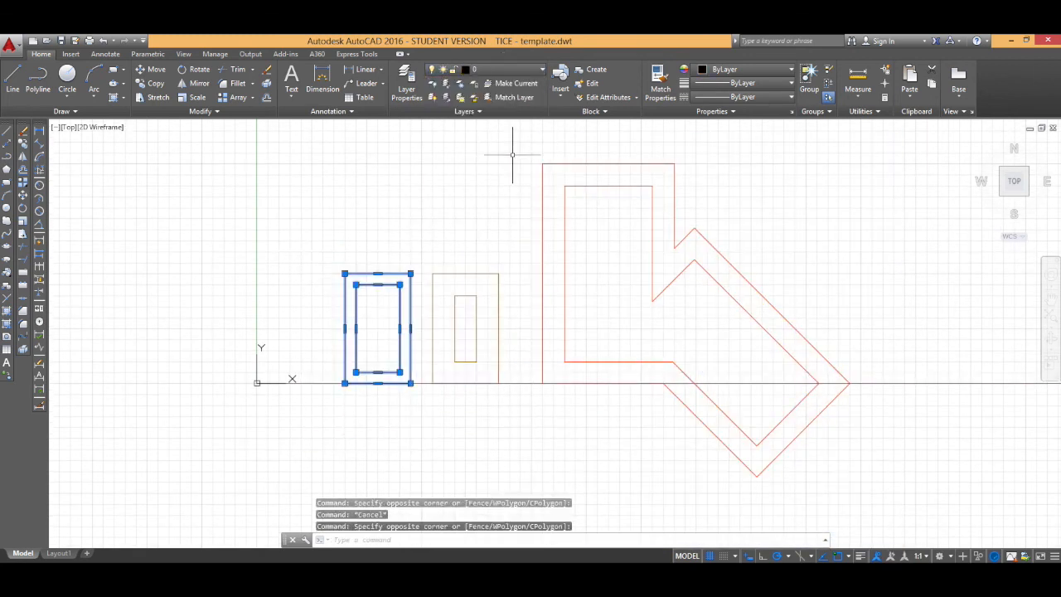
{"action": "left_click", "coordinate": [507, 72]}
{"action": "left_click", "coordinate": [485, 276]}
{"action": "key", "text": "Escape"}
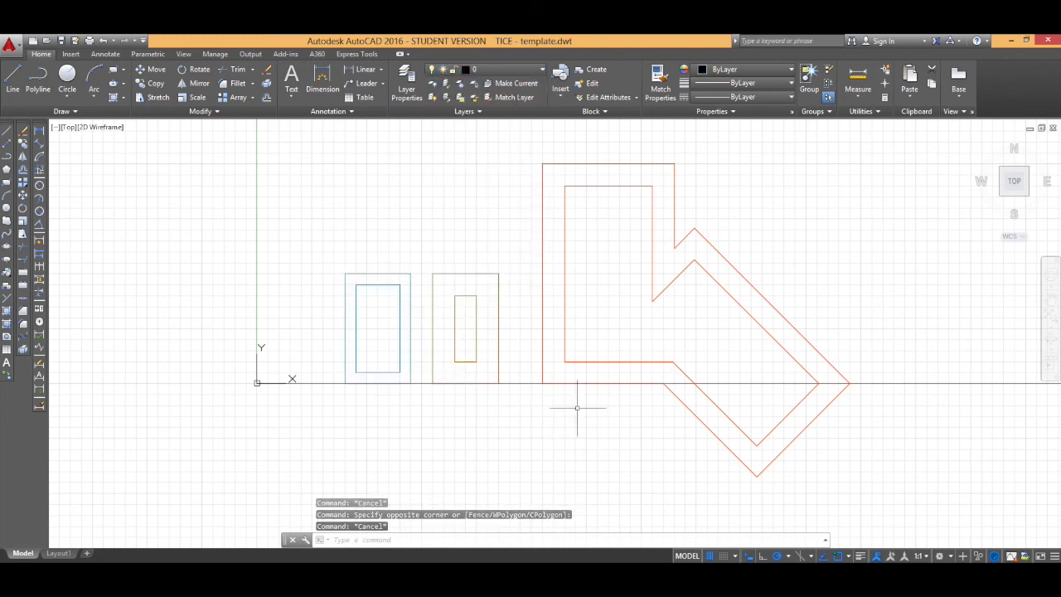
{"action": "mouse_move", "coordinate": [524, 367]}
{"action": "middle_mouse_down"}
{"action": "mouse_move", "coordinate": [553, 384]}
{"action": "mouse_move", "coordinate": [587, 374]}
{"action": "mouse_move", "coordinate": [536, 384]}
{"action": "middle_mouse_up"}
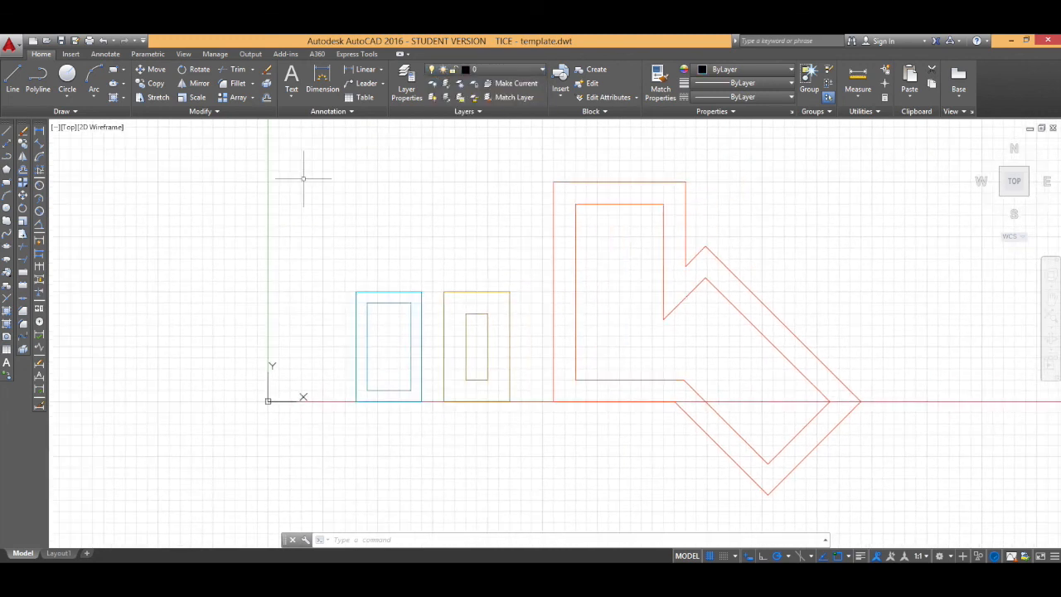